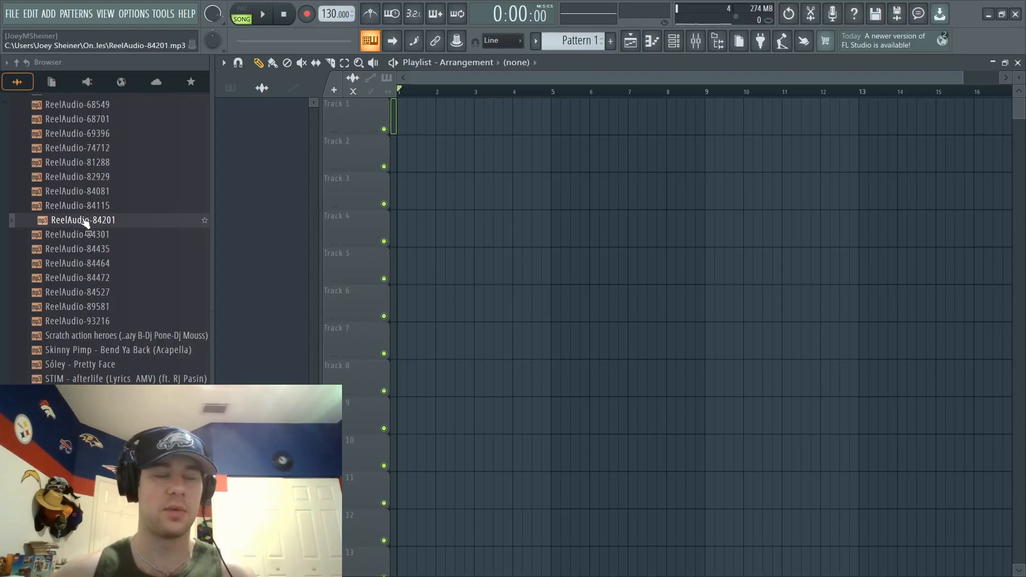
- Place the ReelAudio-84201 sample at the start of Track 1 and play it back
drag(85, 222, 406, 117)
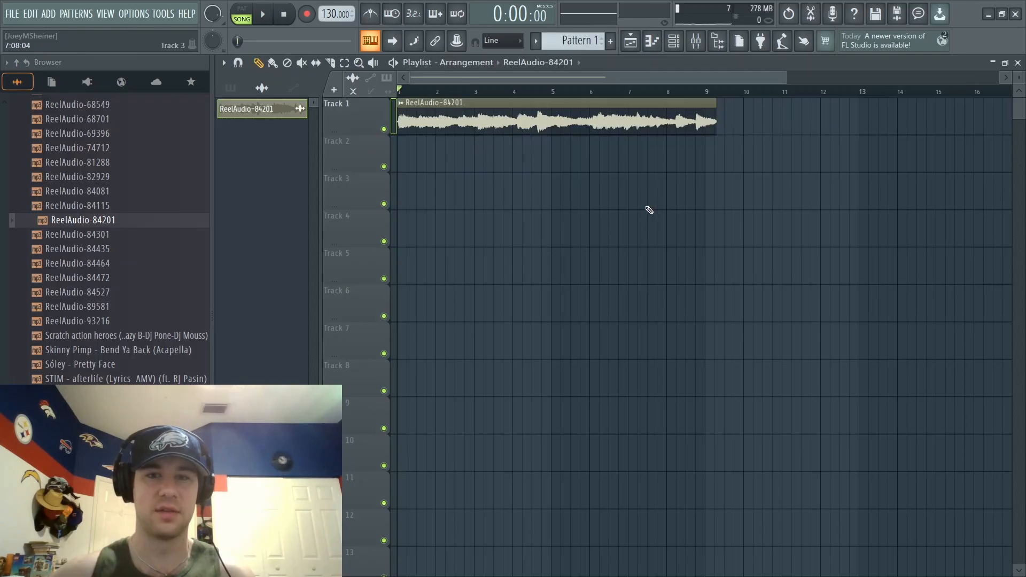
key(space)
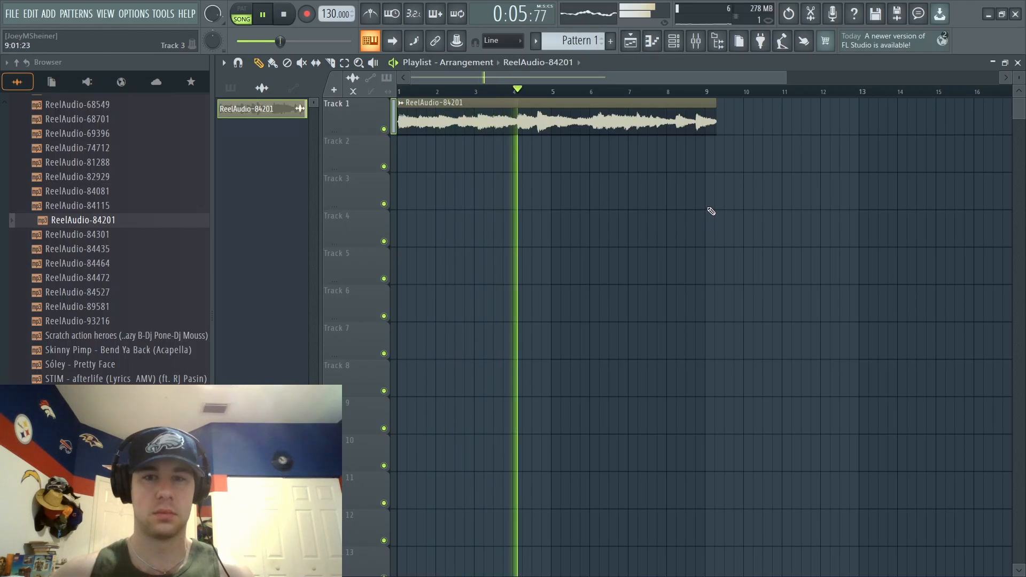
key(space)
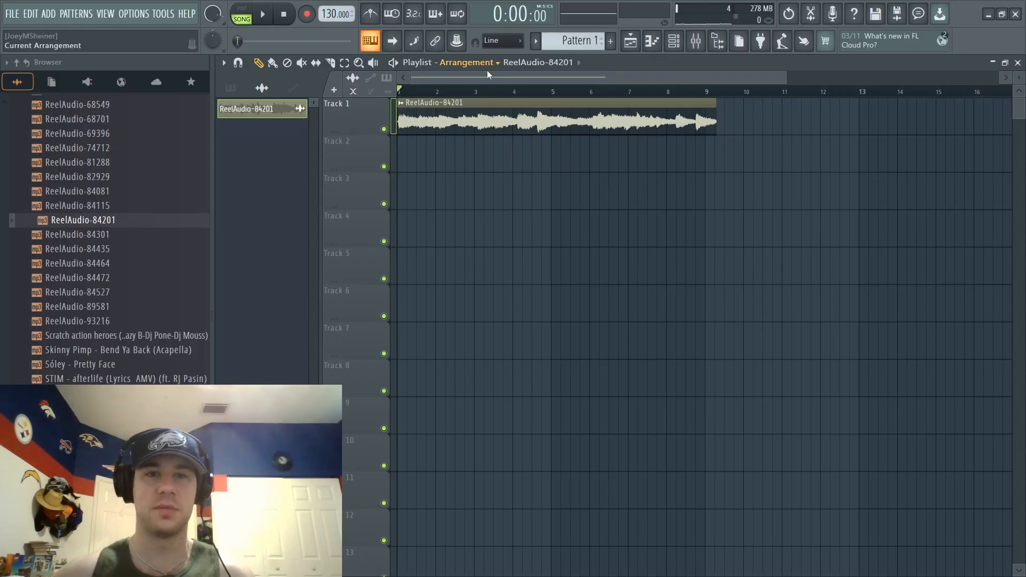
scroll(469, 97, up, 2)
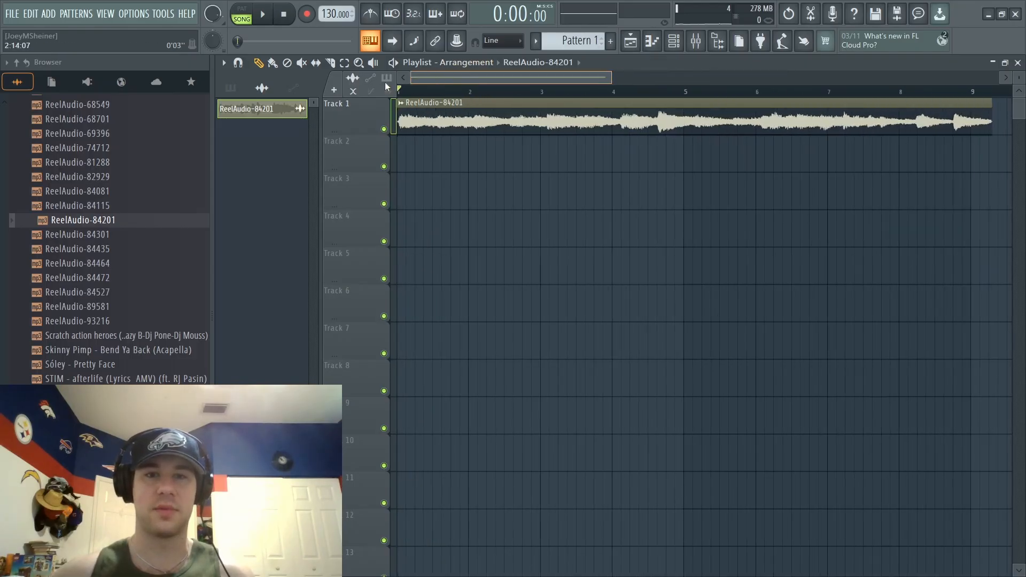
scroll(422, 95, up, 2)
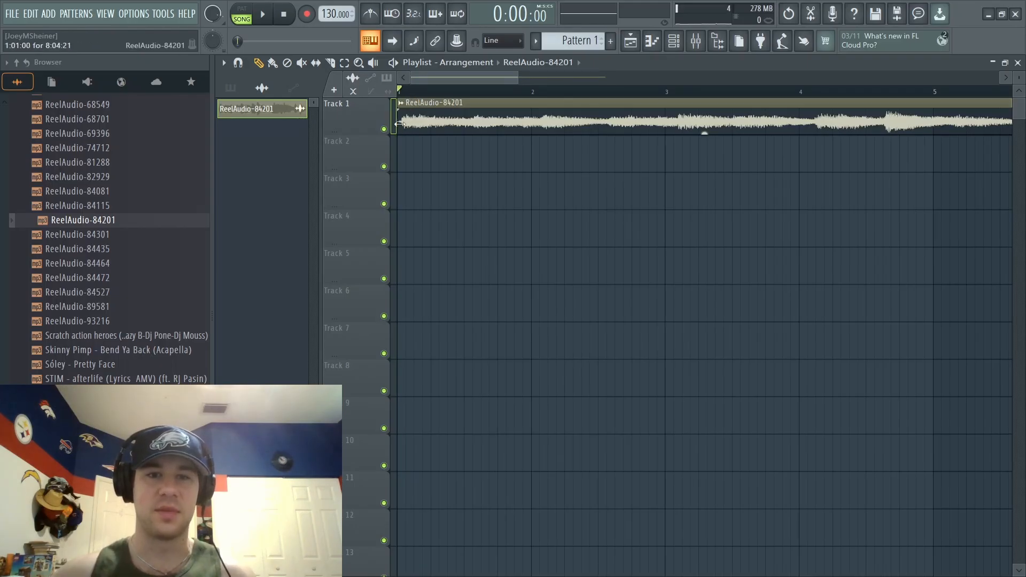
key(space)
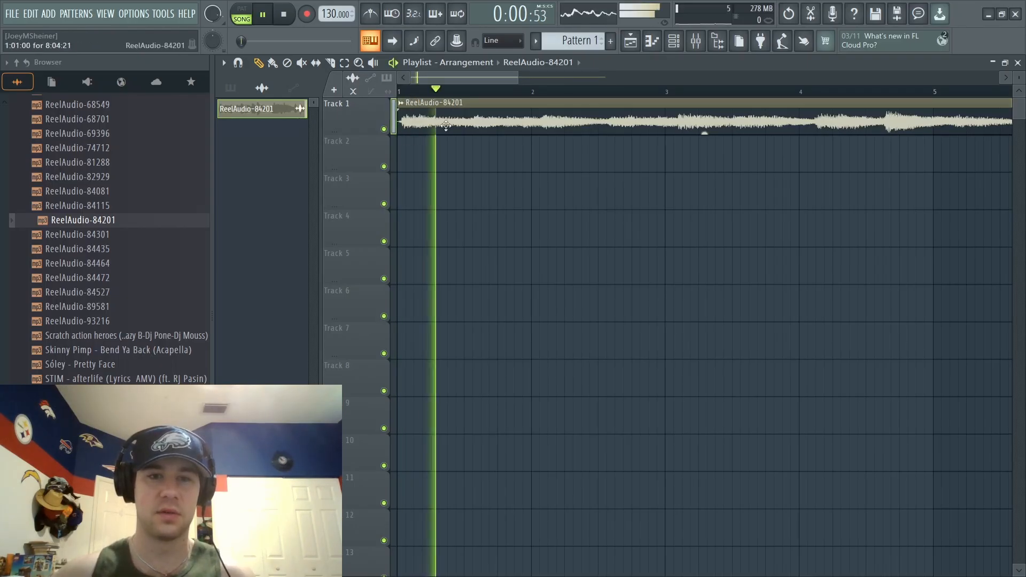
key(space)
scroll(412, 95, up, 2)
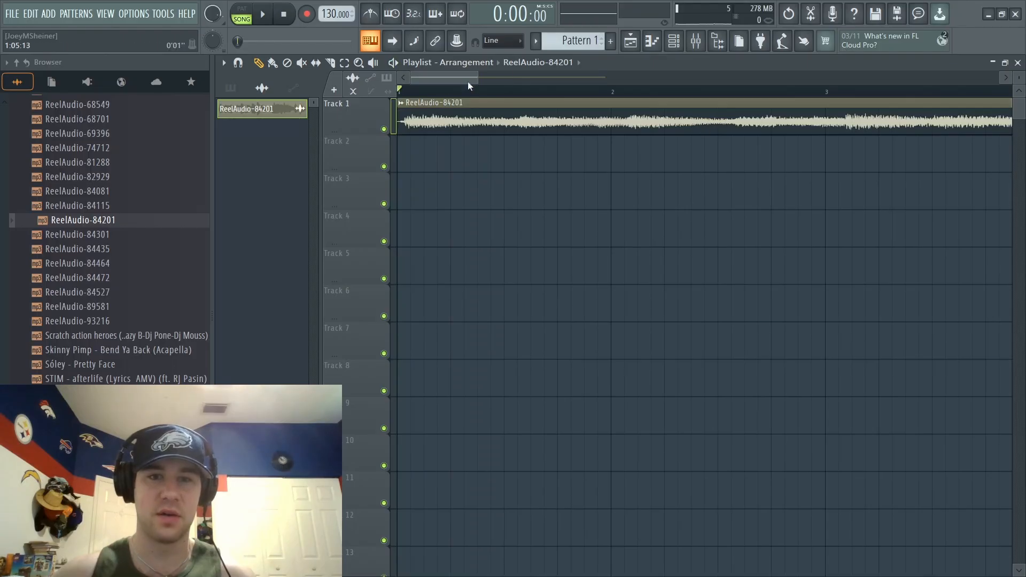
- Set snapping to (none) and stretch the Track 1 clip so that it ends exactly at bar 9
click(504, 43)
click(497, 52)
scroll(707, 200, down, 3)
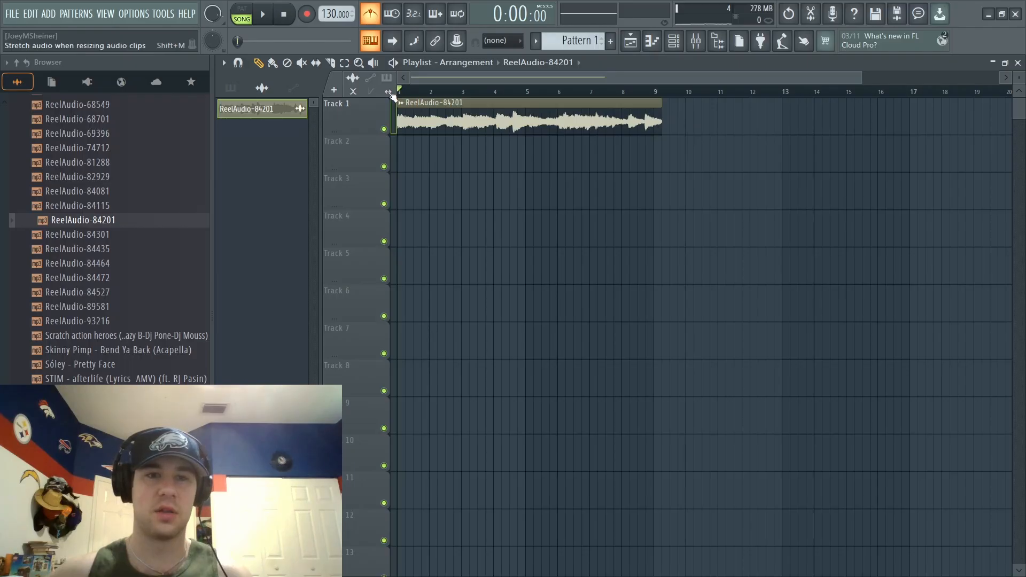
drag(661, 102, 653, 101)
scroll(655, 102, up, 5)
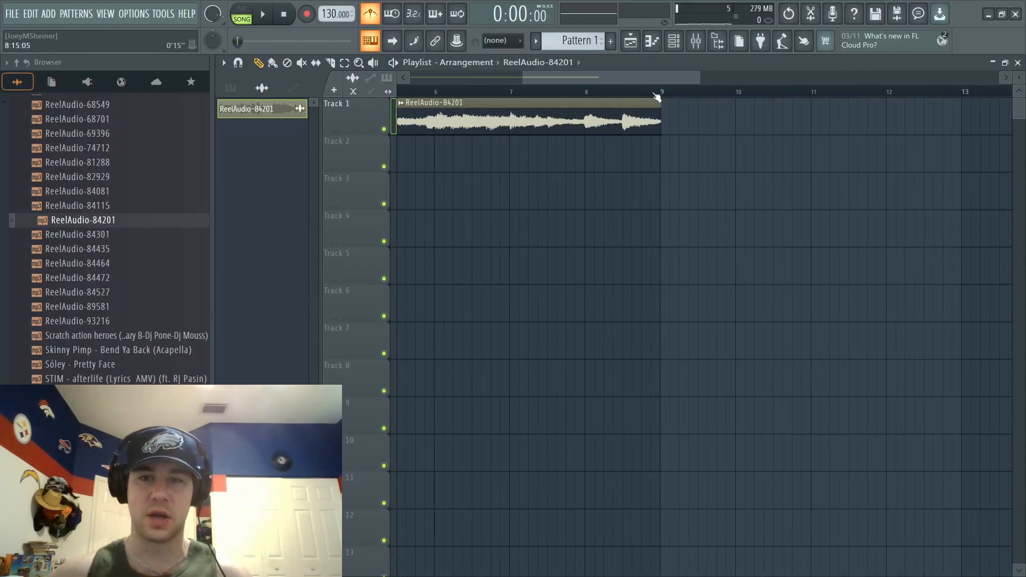
drag(684, 104, 680, 105)
scroll(677, 100, up, 1)
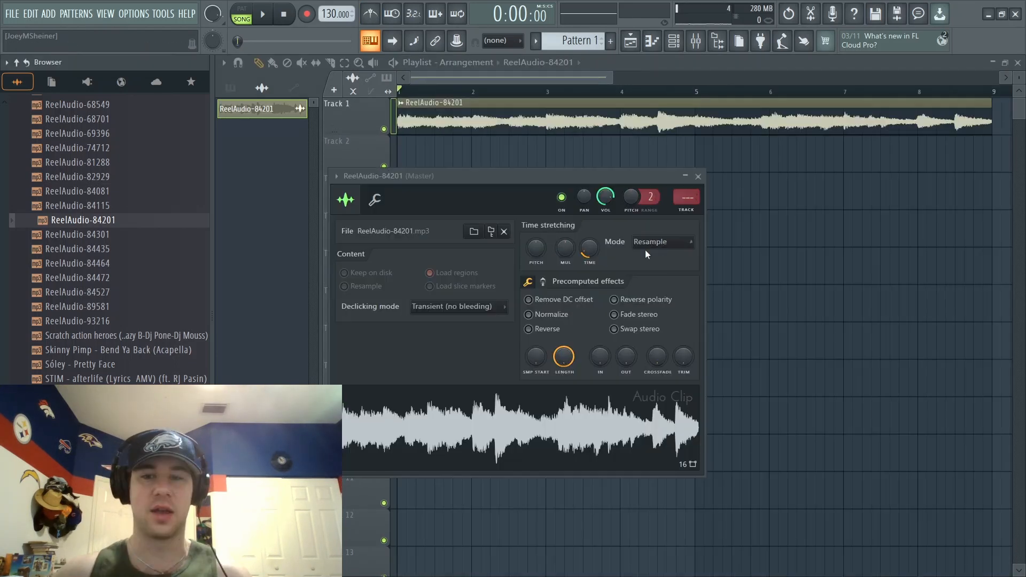
- Set the time-stretching mode of the ReelAudio-84201 clip to Stretch
click(698, 176)
double_click(575, 114)
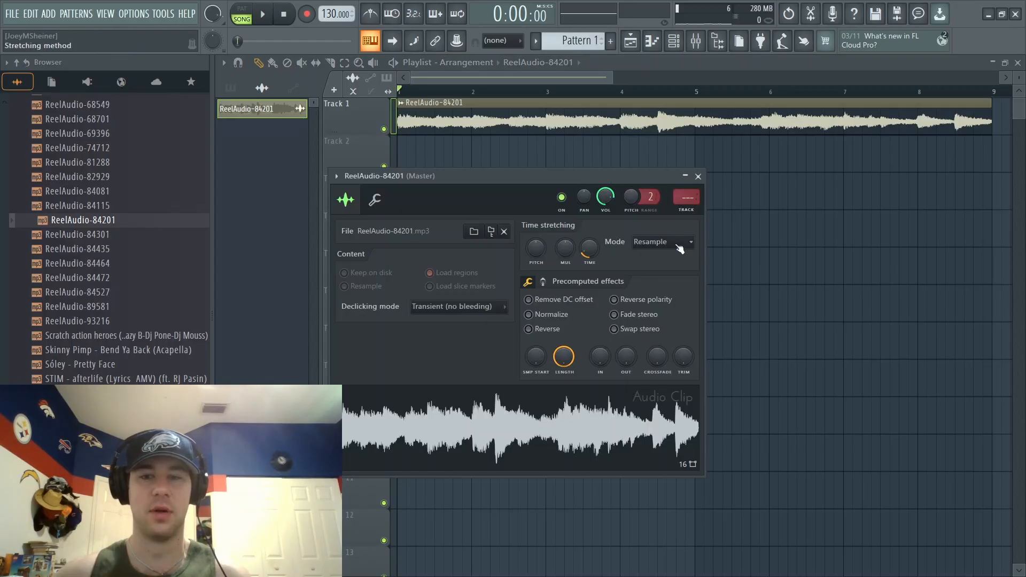
click(658, 242)
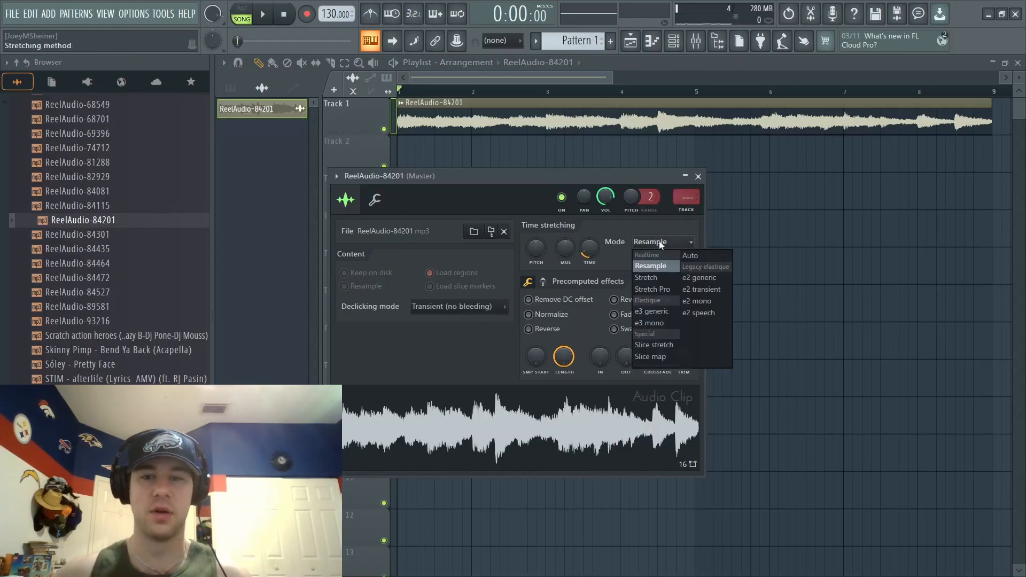
click(658, 277)
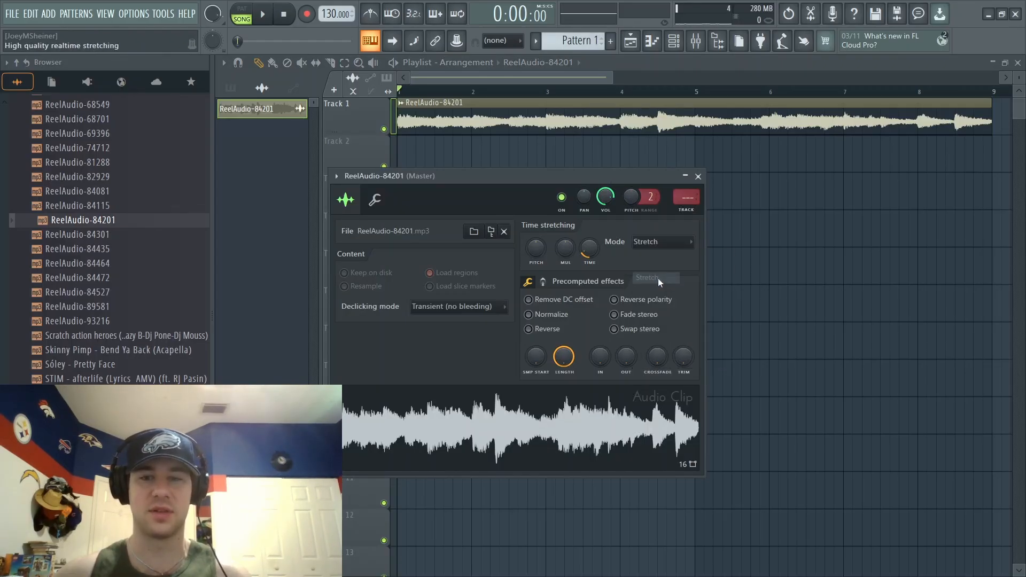
click(698, 176)
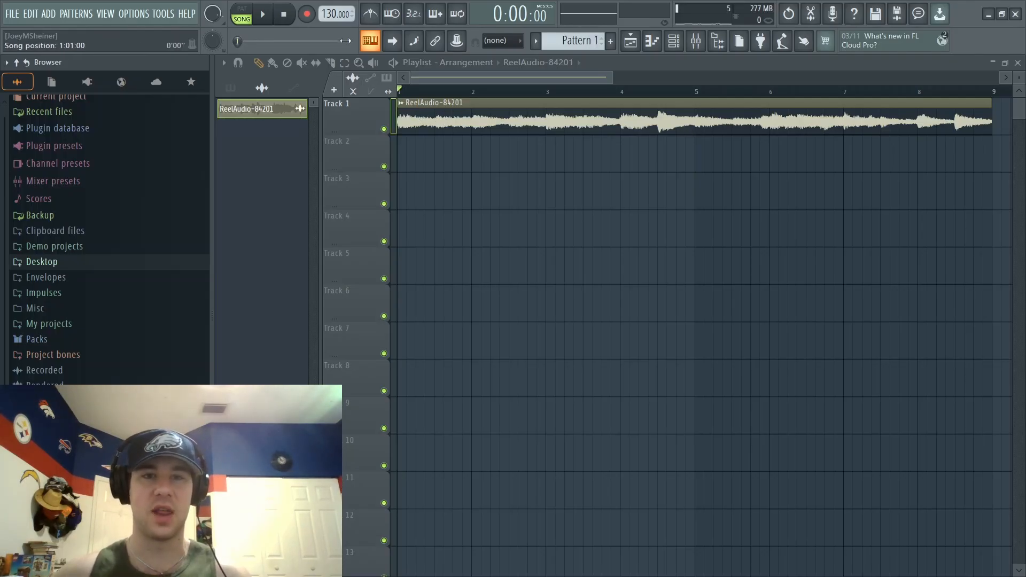
- Set the project tempo to 152 BPM and raise the clip's time-stretching pitch slightly
mouse_move(330, 13)
mouse_down()
mouse_move(330, 2)
mouse_move(330, 18)
mouse_up()
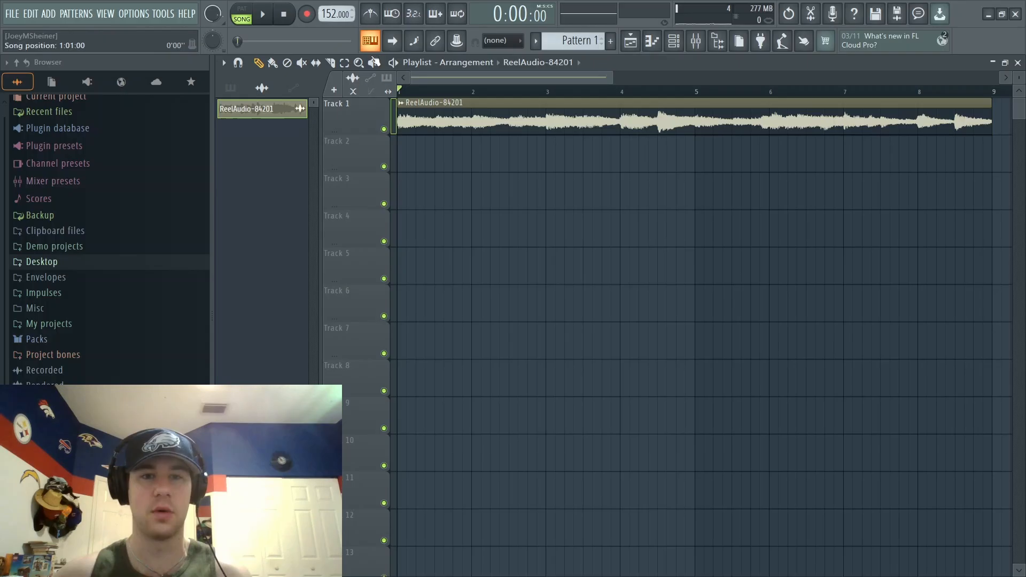
double_click(476, 113)
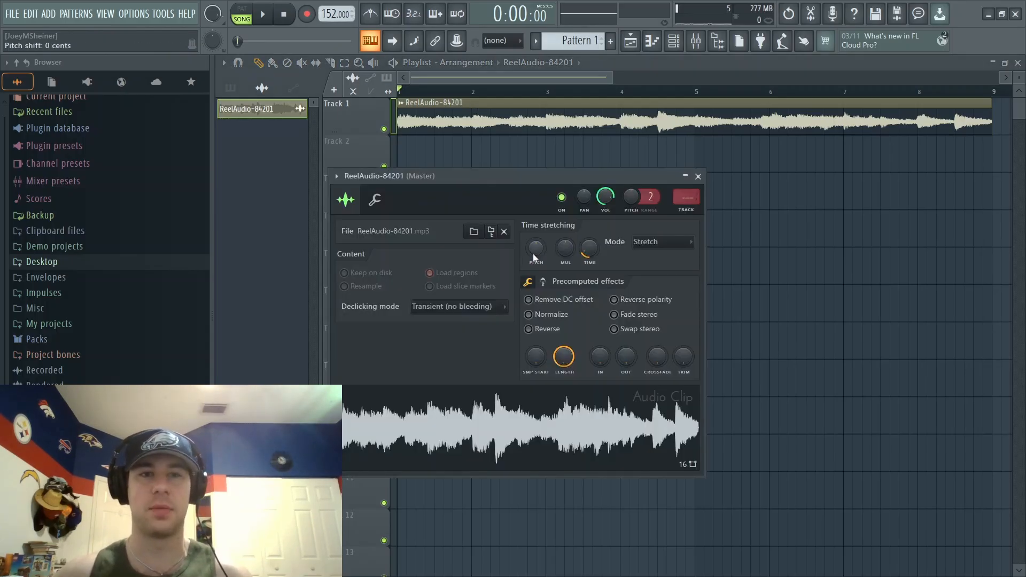
drag(533, 254, 533, 249)
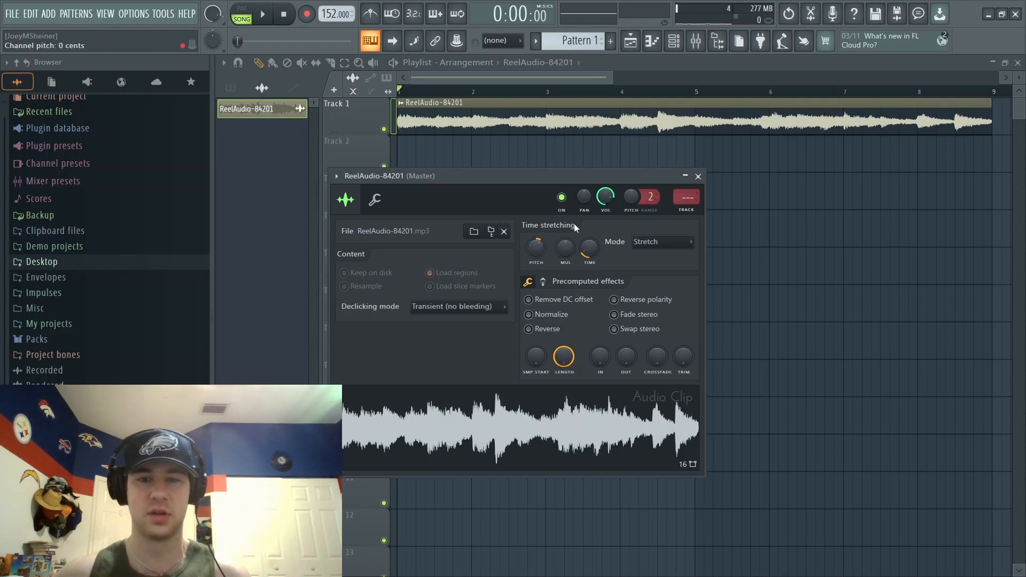
- Play the pitched-up clip from the beginning several times to pick out sections worth chopping
key(space)
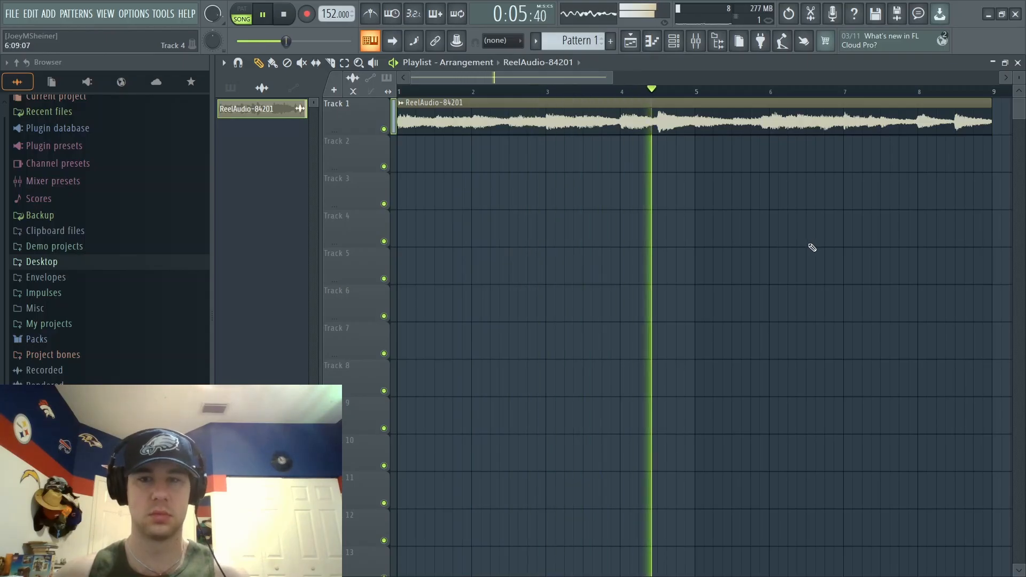
key(space)
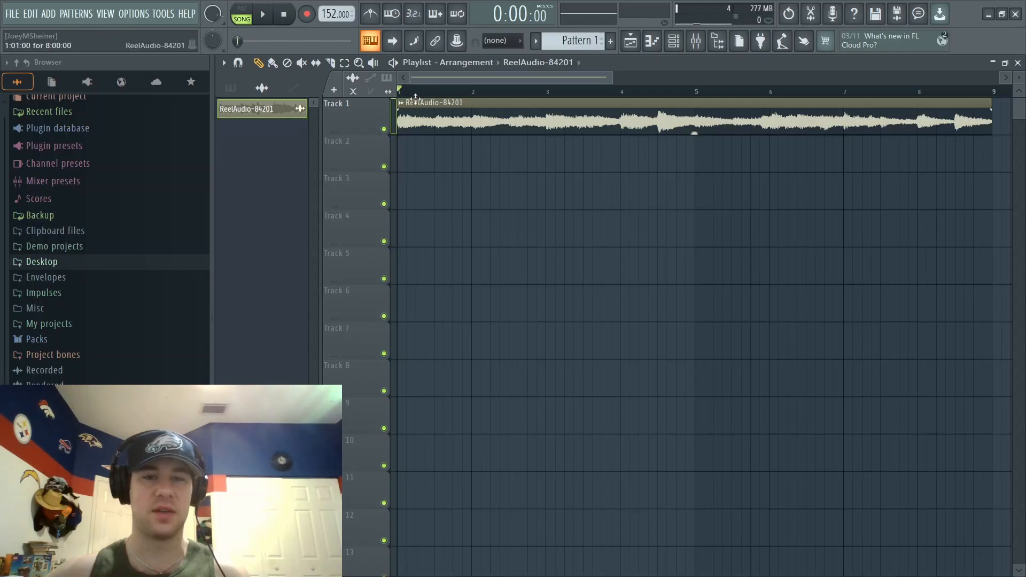
key(p)
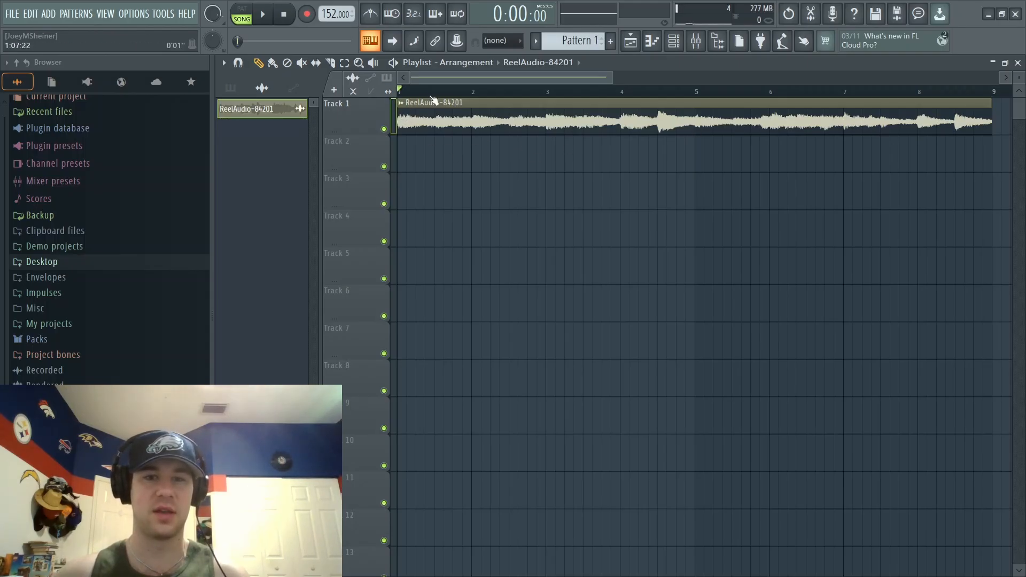
key(space)
key(space)
key(space)
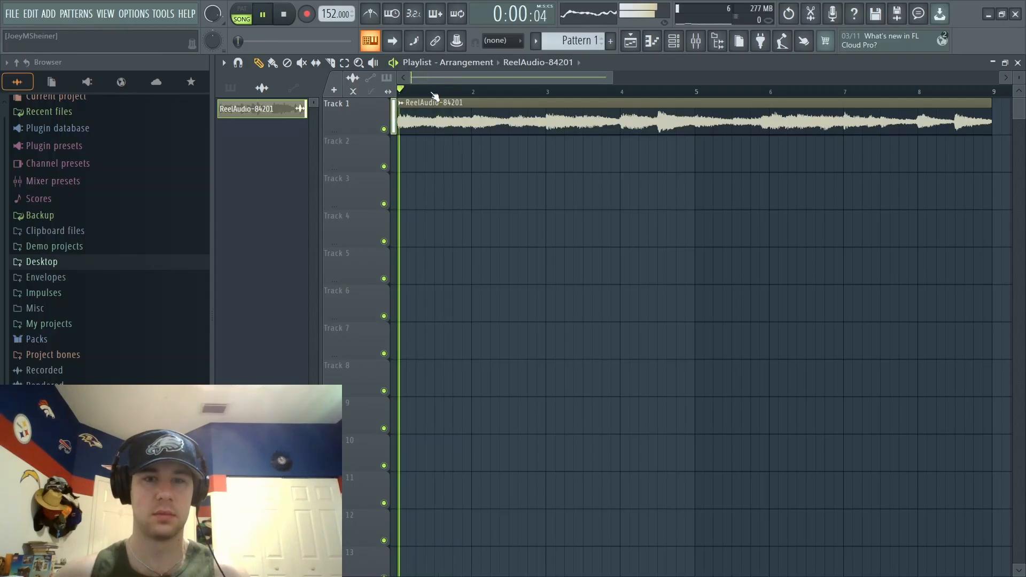
key(space)
key(space)
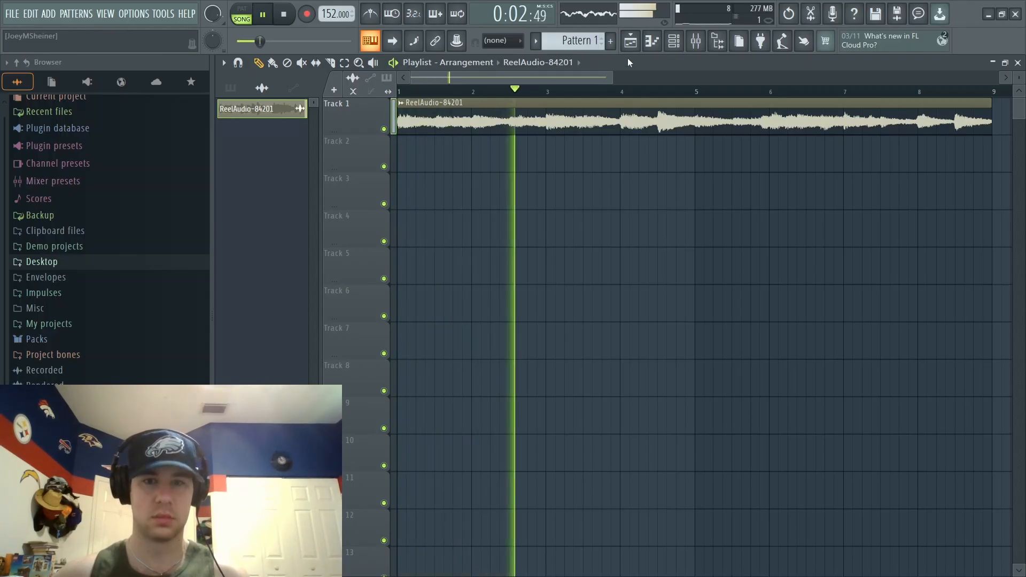
key(space)
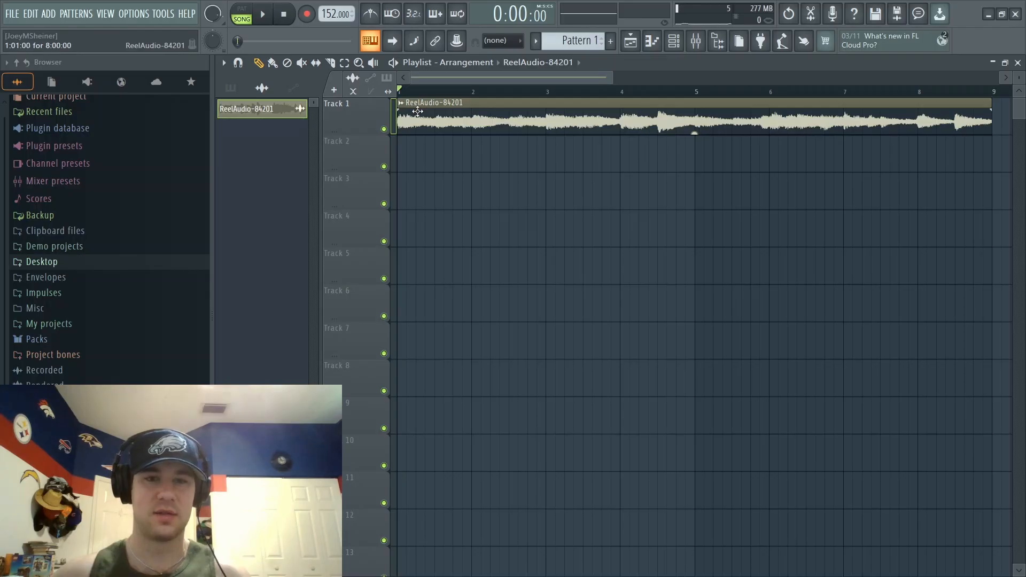
- Arrange chops of the sample on Track 1 at bars 1, 2 and 3 up to bar 5, and play them
shift+drag(507, 110, 509, 143)
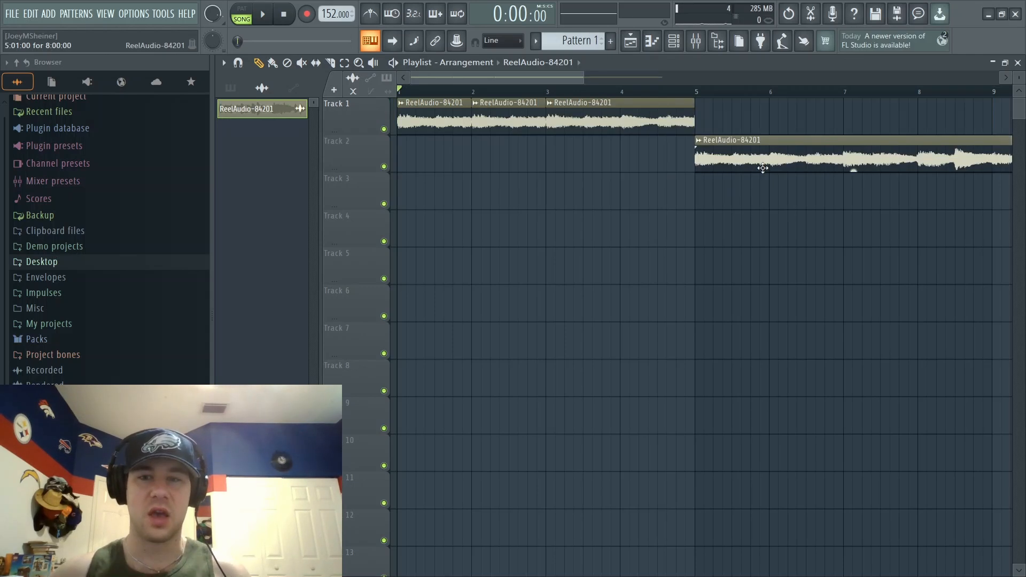
drag(762, 126, 911, 104)
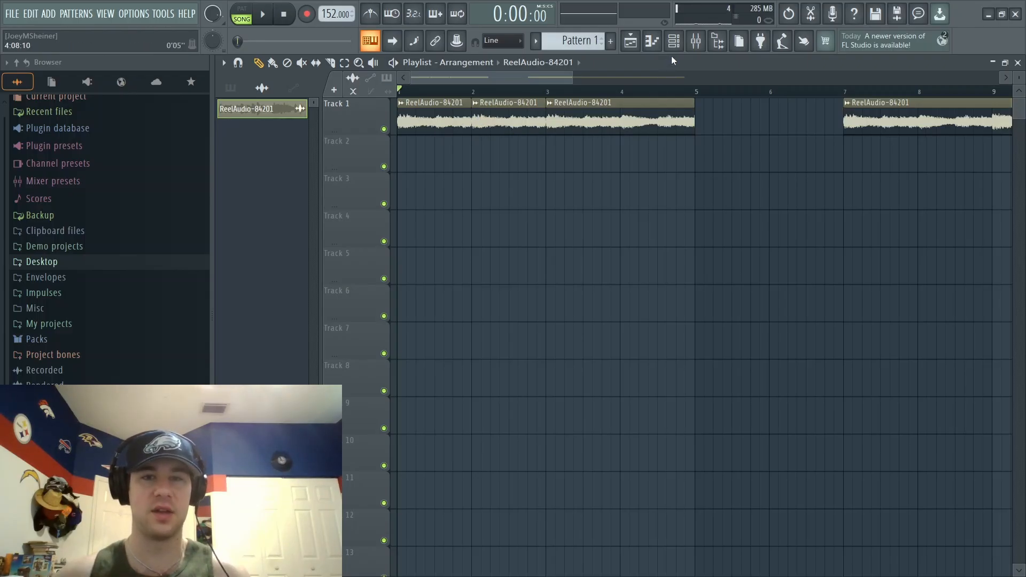
key(space)
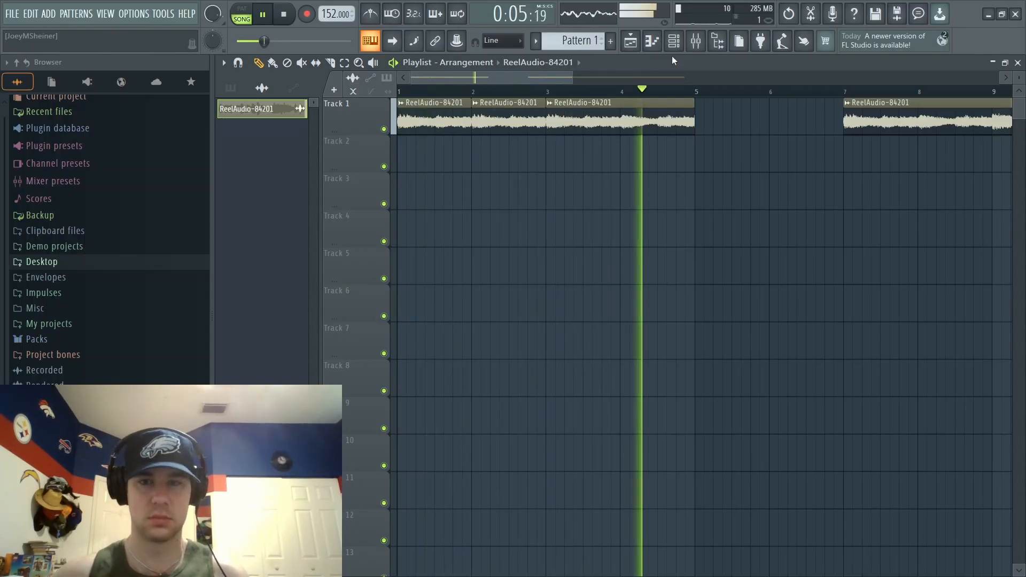
key(space)
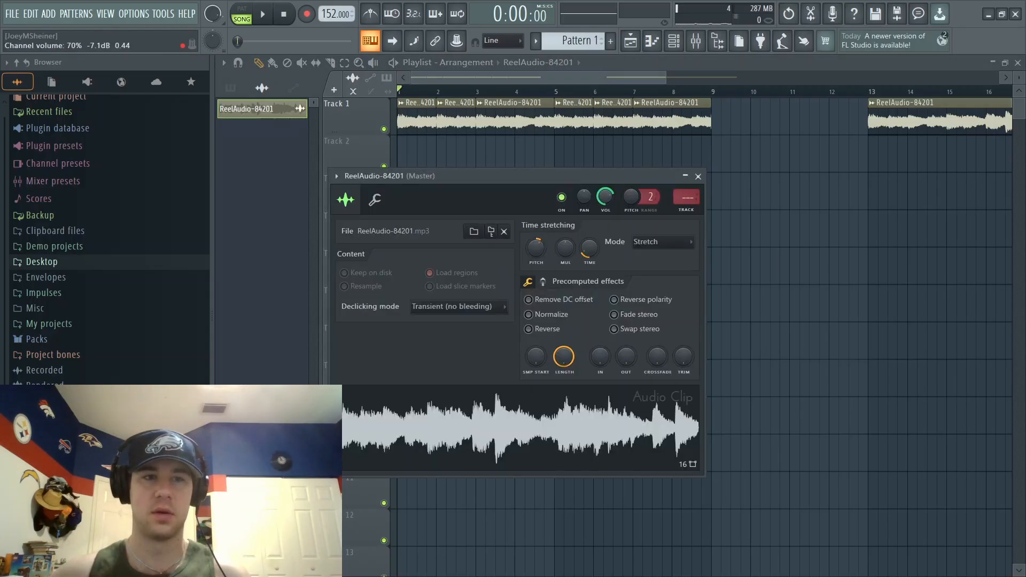
- Play the start of the eight-bar chop sequence and view the sample's channel settings
click(698, 176)
key(space)
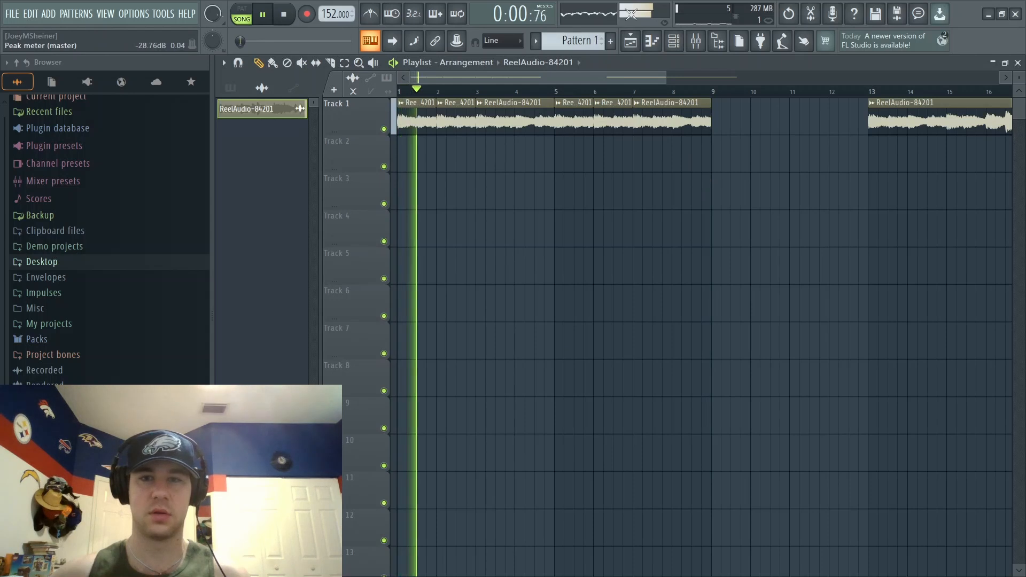
key(space)
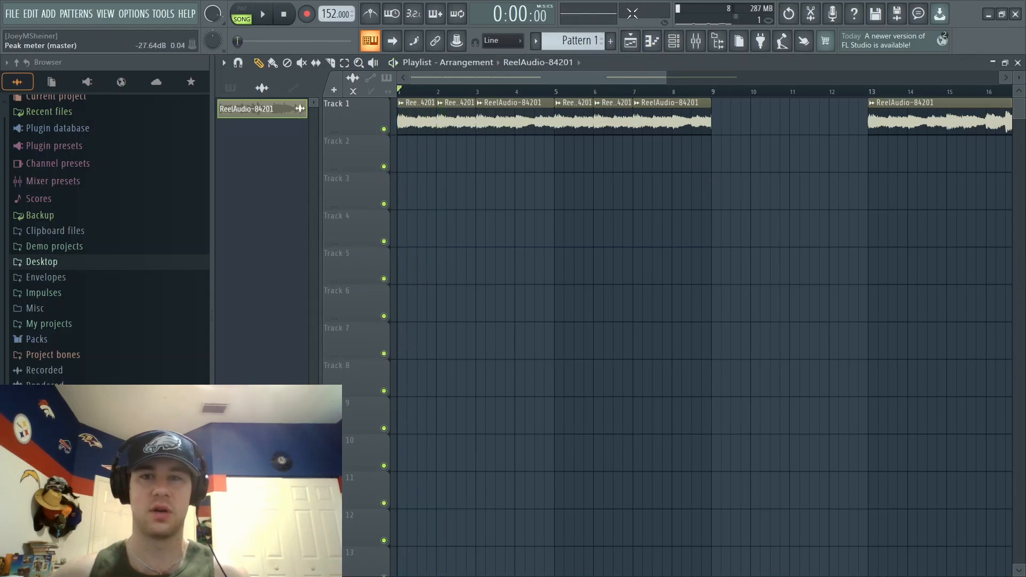
double_click(662, 125)
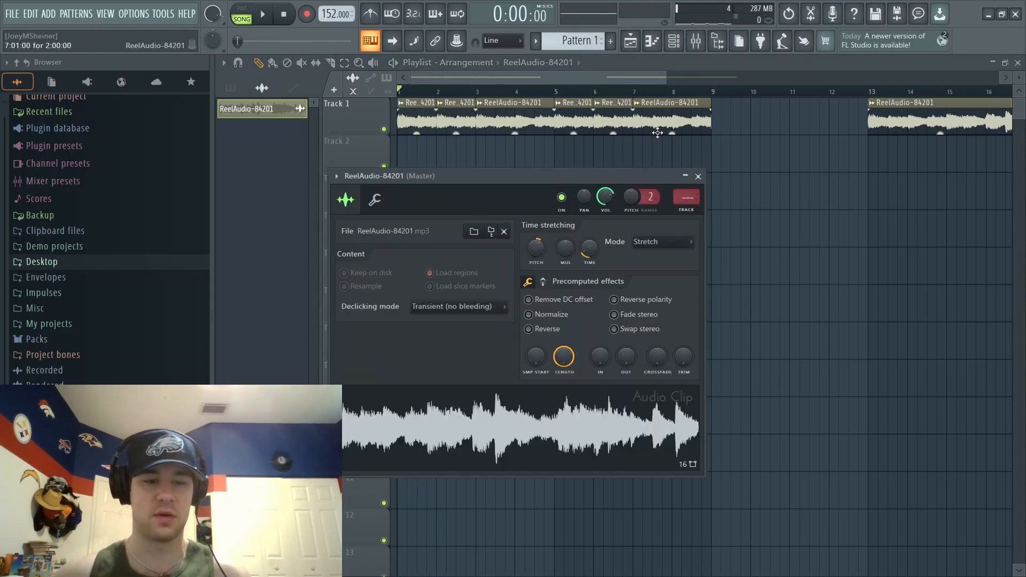
click(698, 176)
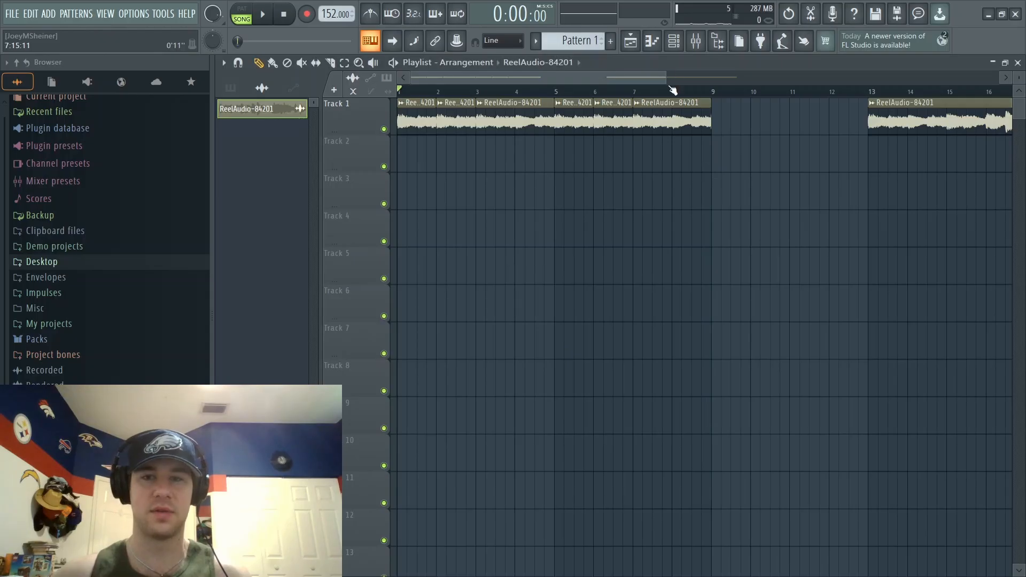
- Place a different section of the sample near the end of bar 8 on Track 1 and play the sequence
drag(663, 79, 664, 79)
drag(664, 79, 702, 79)
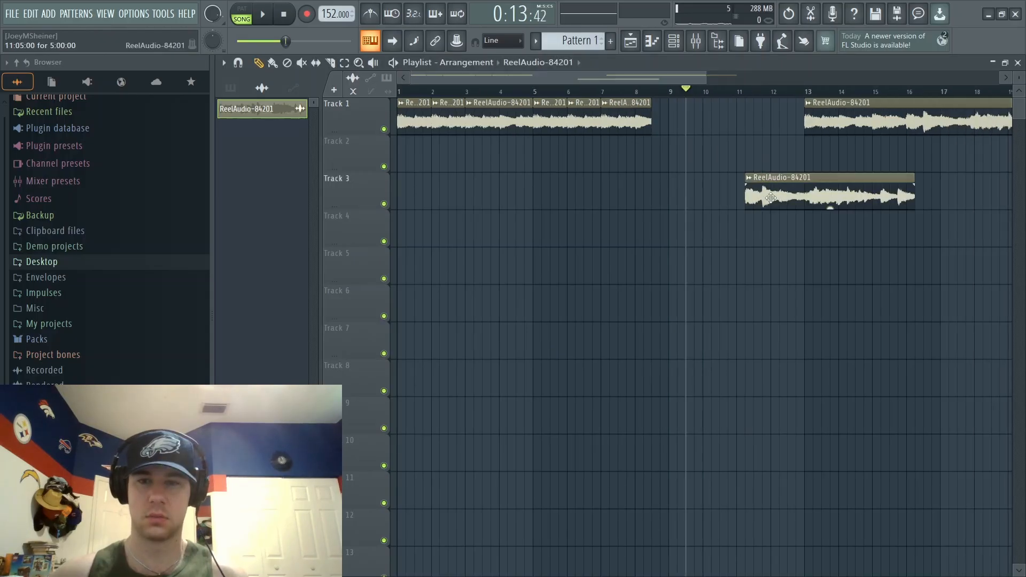
drag(774, 189, 682, 114)
key(space)
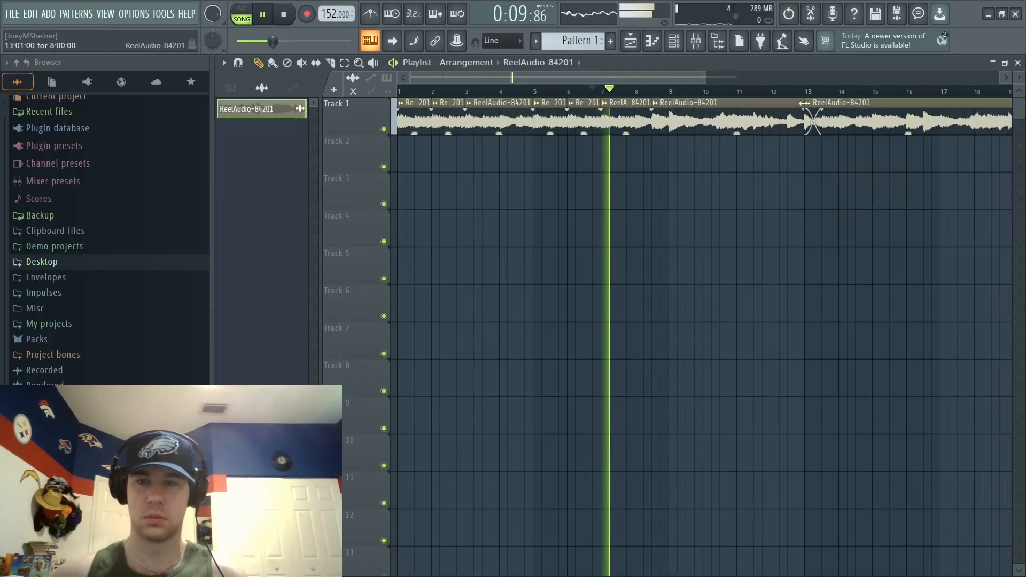
- Repeat the eight-bar chop sequence from bar 9 and line up all sixteen bars on Track 1 before the remaining full clip
drag(775, 104, 737, 158)
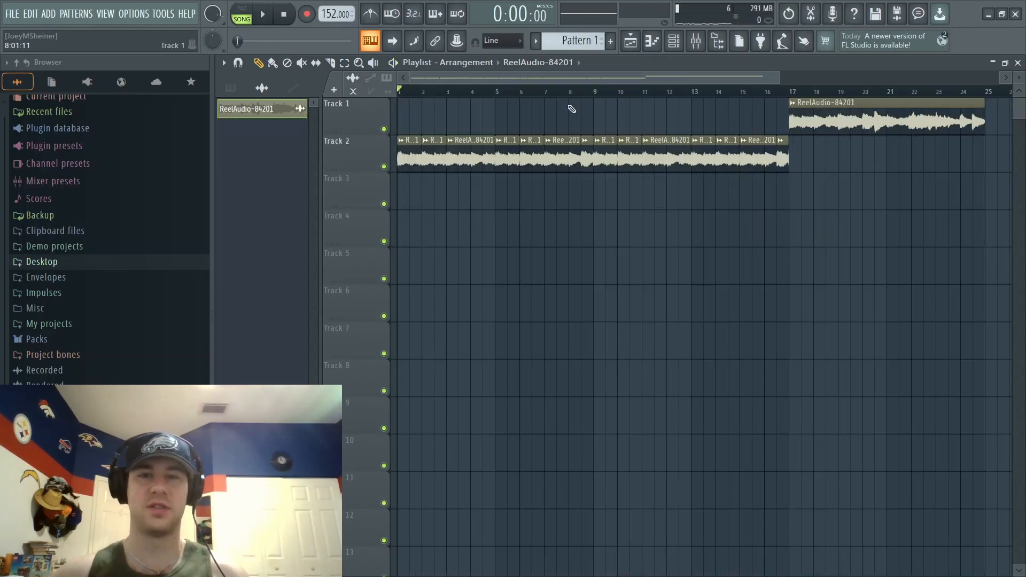
drag(832, 164, 367, 161)
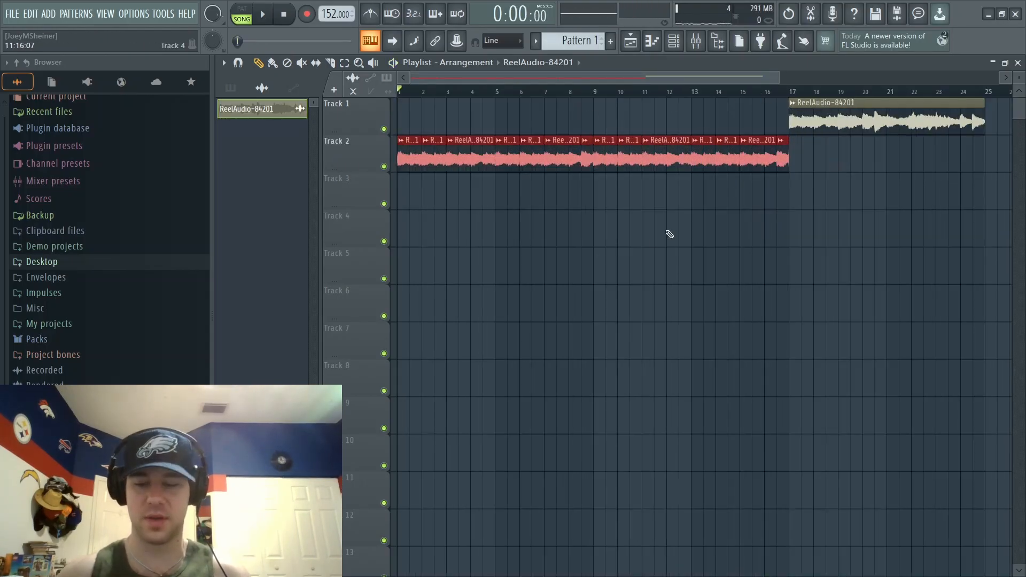
key(shift+Up)
key(ctrl+d)
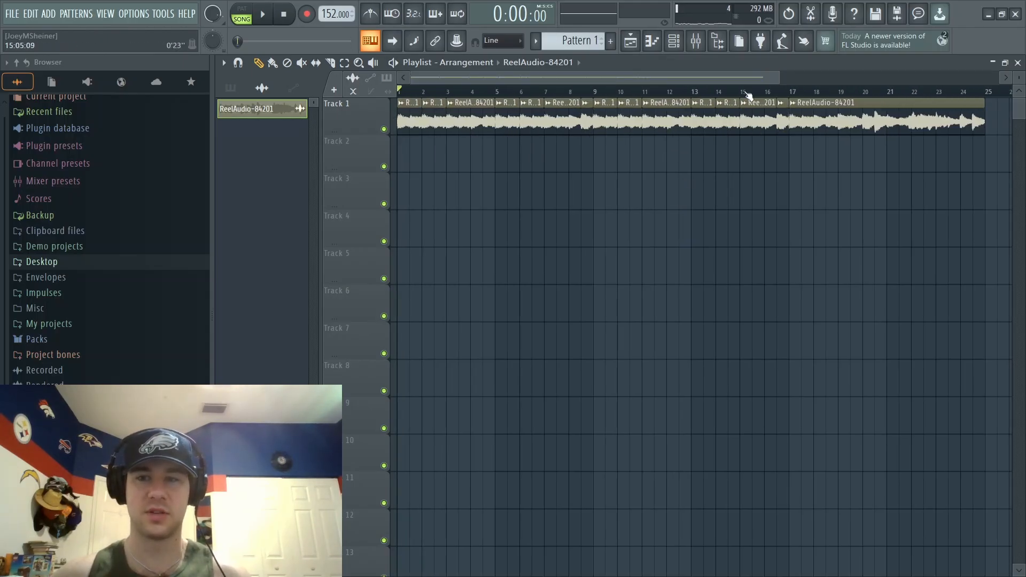
- Mute Track 1 and move the remaining full sample clip to the start of Track 2
drag(777, 78, 806, 141)
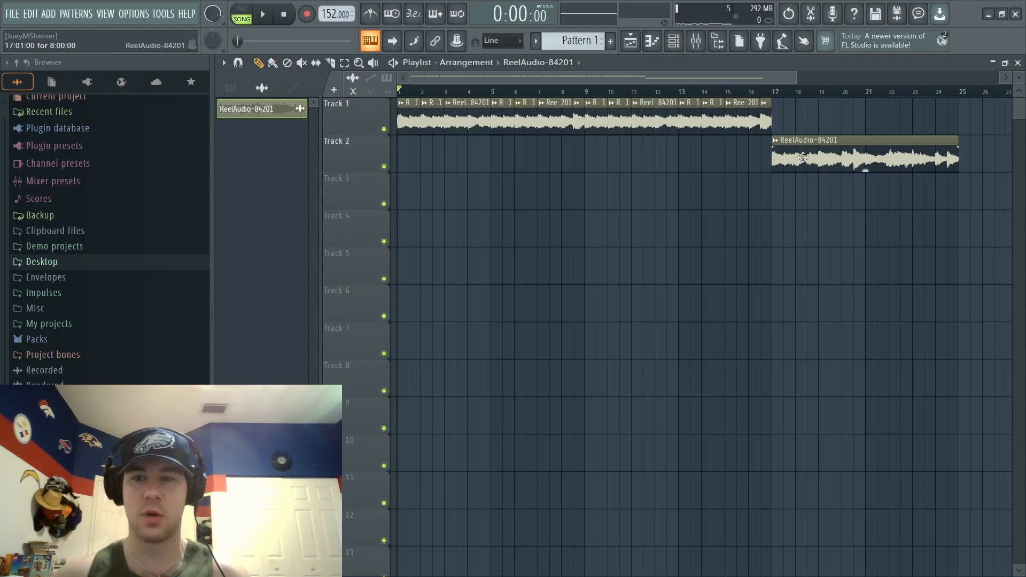
click(384, 129)
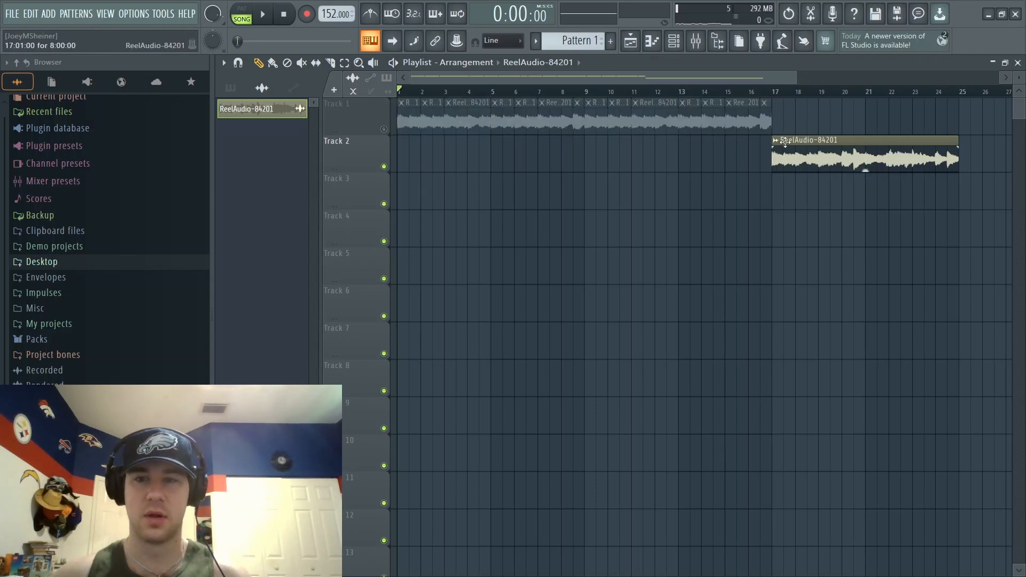
drag(785, 142, 411, 142)
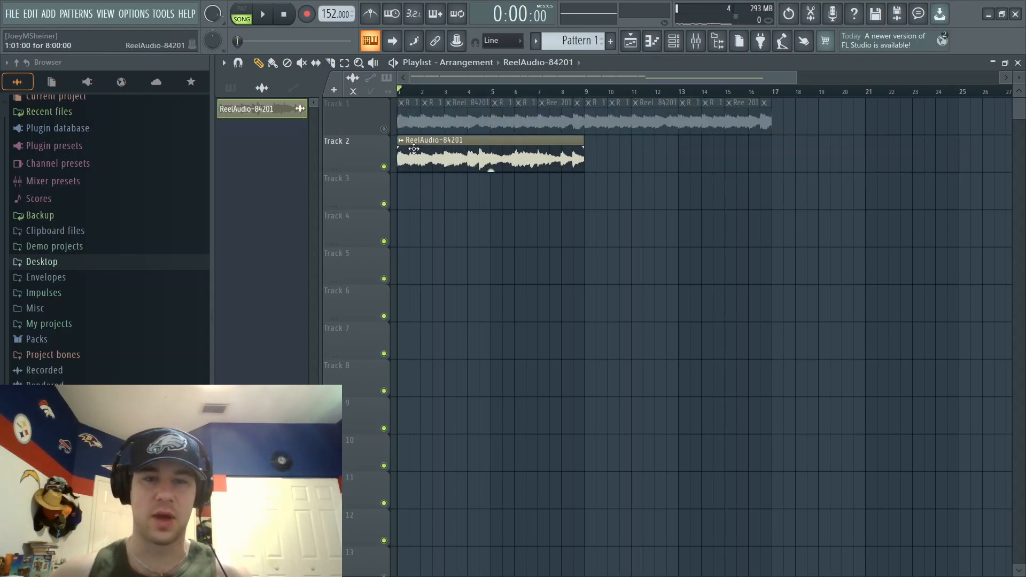
- Cut the Track 2 clip at bar 5, shorten it to two bars while playing it, and duplicate it at bar 3
click(491, 92)
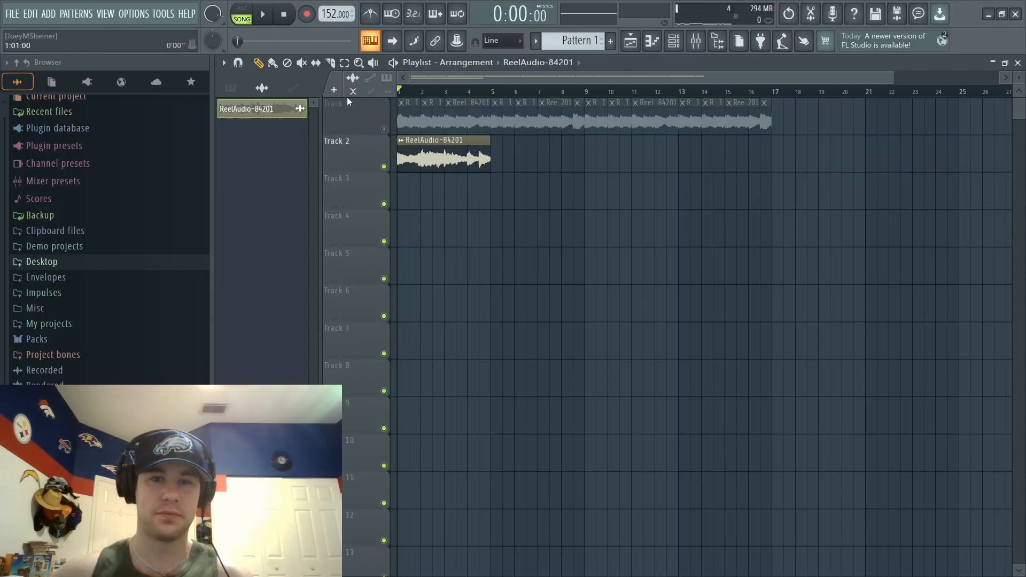
key(space)
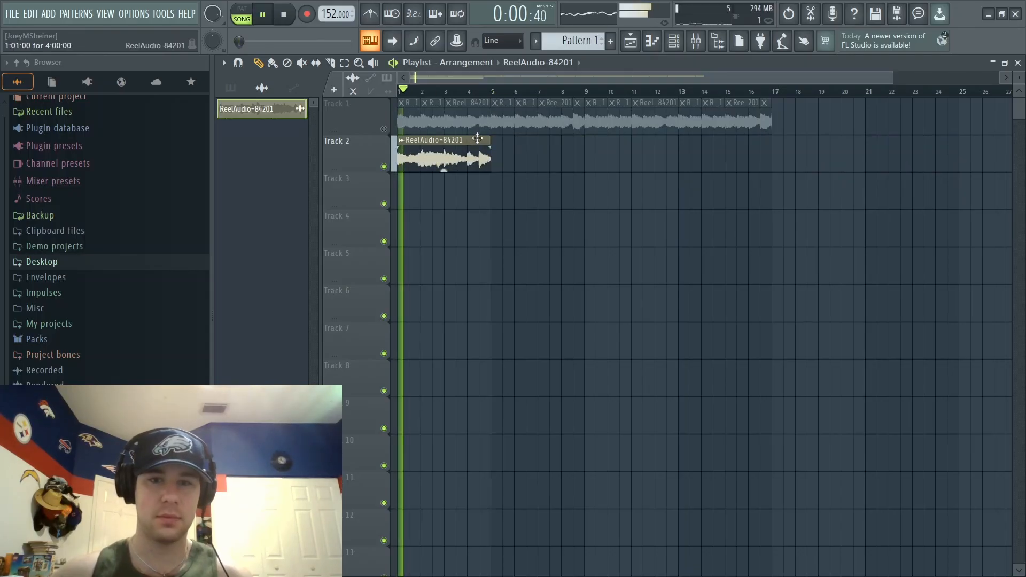
drag(490, 142, 418, 163)
key(space)
key(ctrl+b)
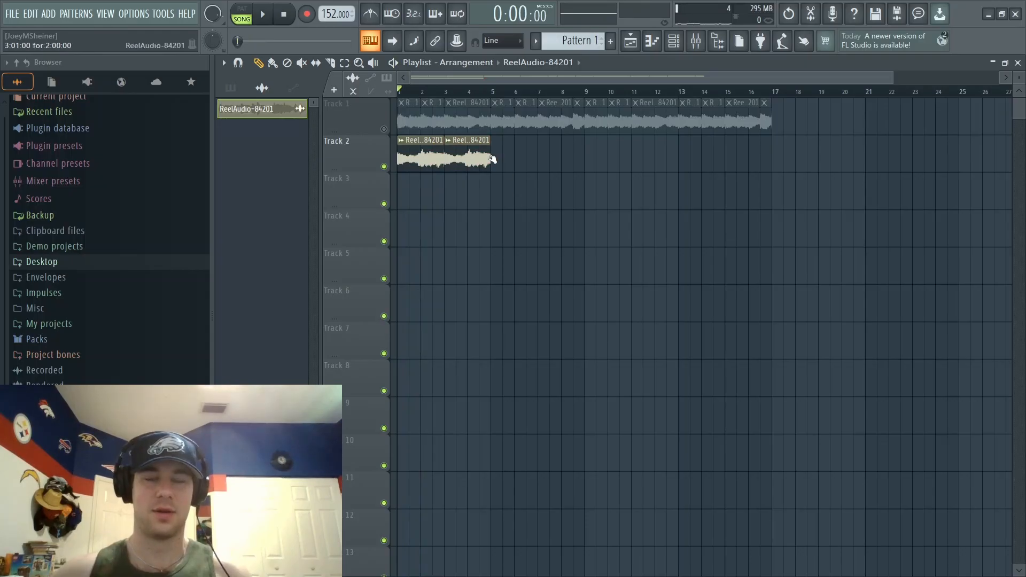
- Add a third clip from bar 5 to bar 9 on Track 2 and duplicate the eight-bar sequence at bar 9
key(space)
key(ctrl+b)
click(526, 206)
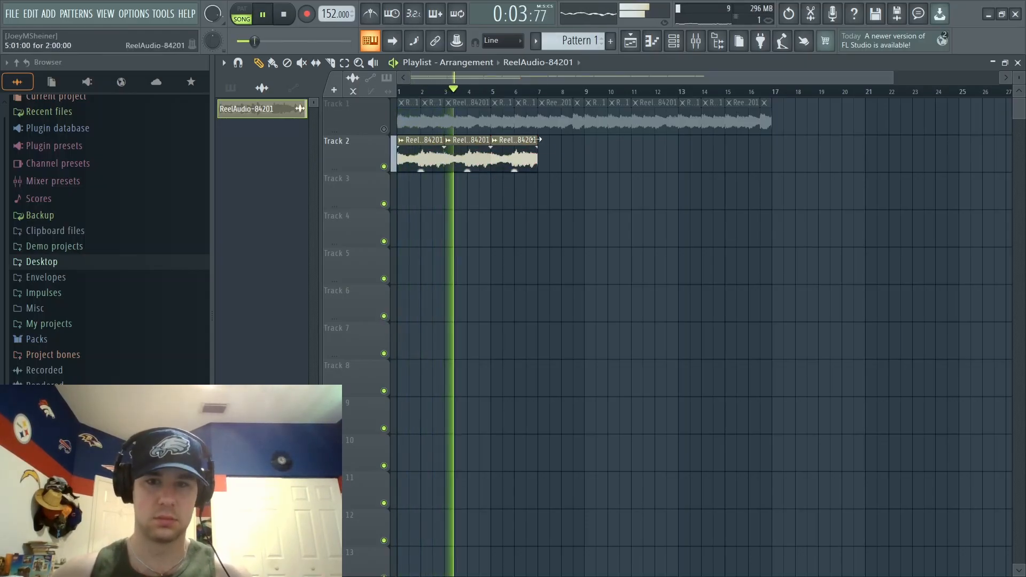
drag(537, 140, 358, 170)
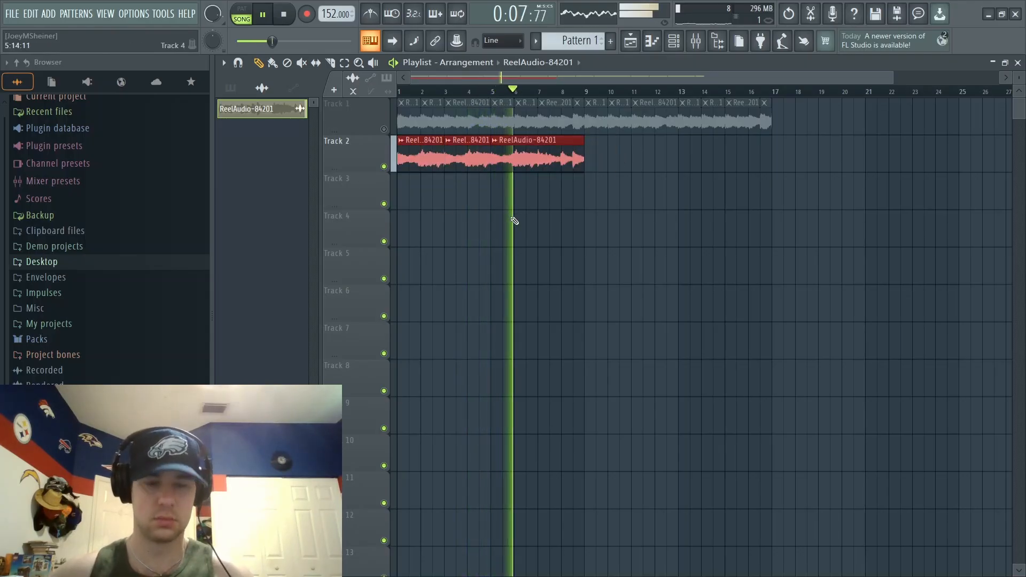
key(ctrl+b)
click(579, 214)
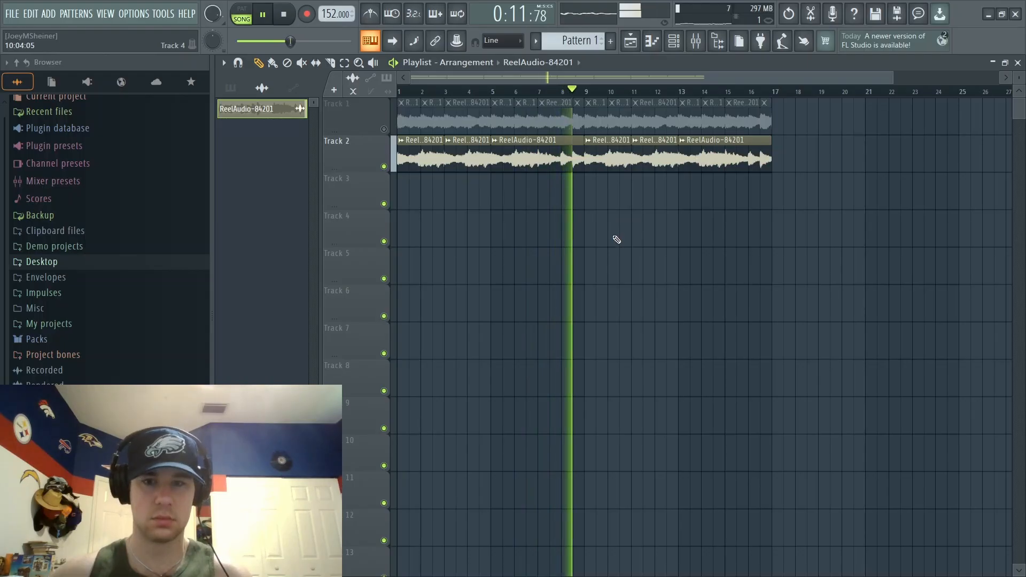
- Move the sixteen-bar Track 2 sequence to bar 17 on Track 1 and unmute Track 1
key(space)
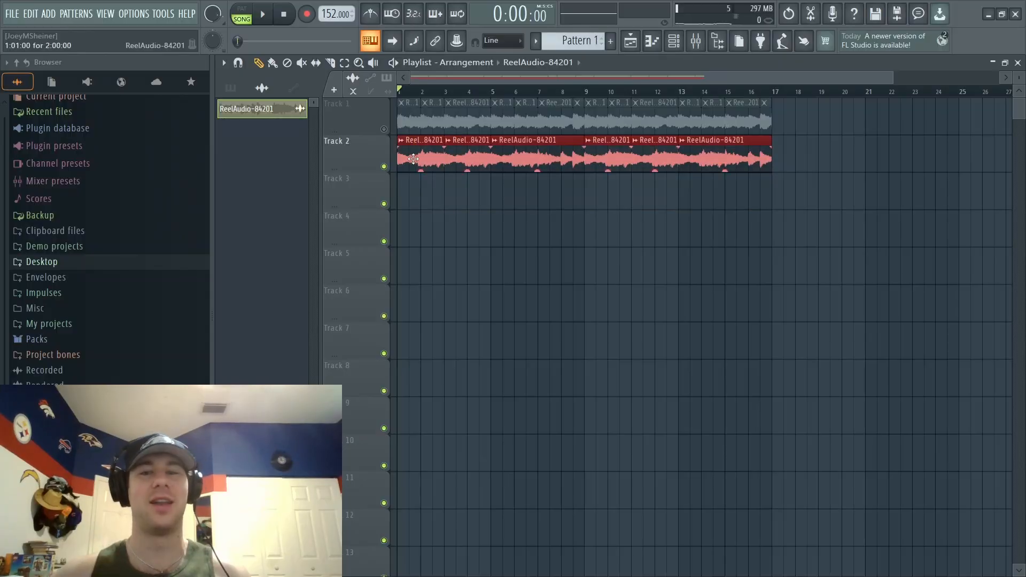
drag(413, 159, 787, 121)
click(384, 128)
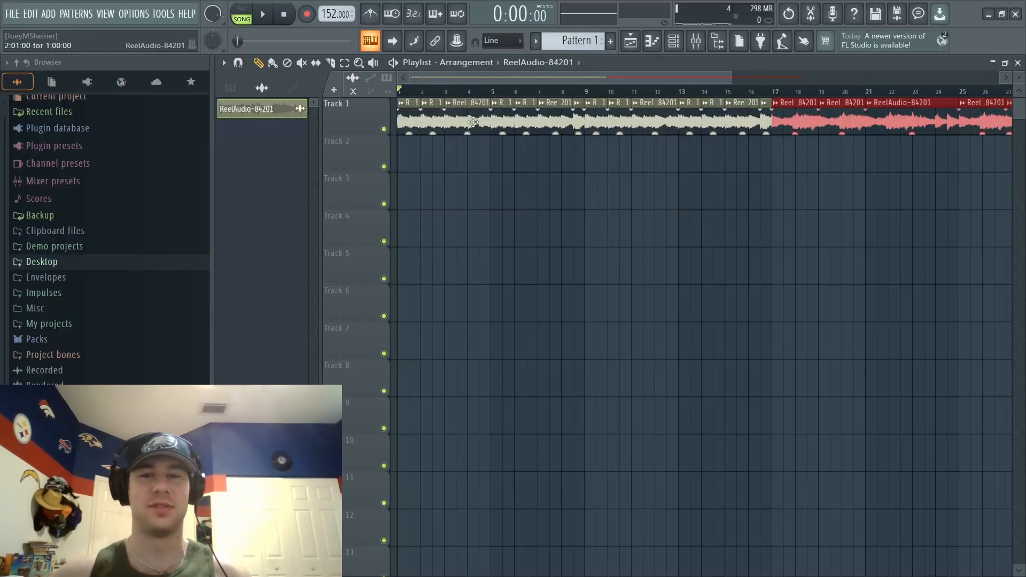
drag(732, 73, 803, 73)
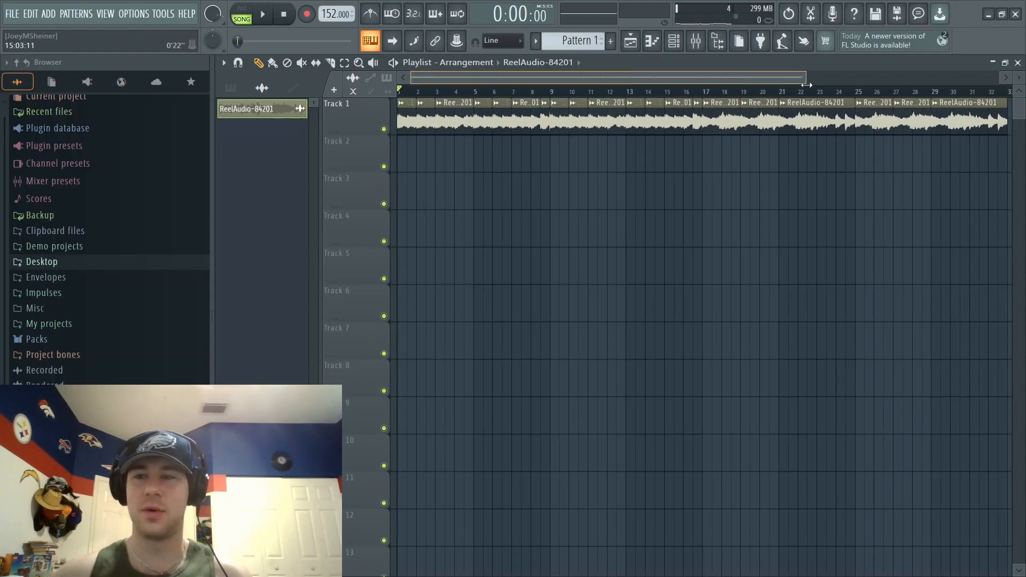
- Browse the Drumkits folder on the Desktop and view the channel rack's display filter
click(41, 262)
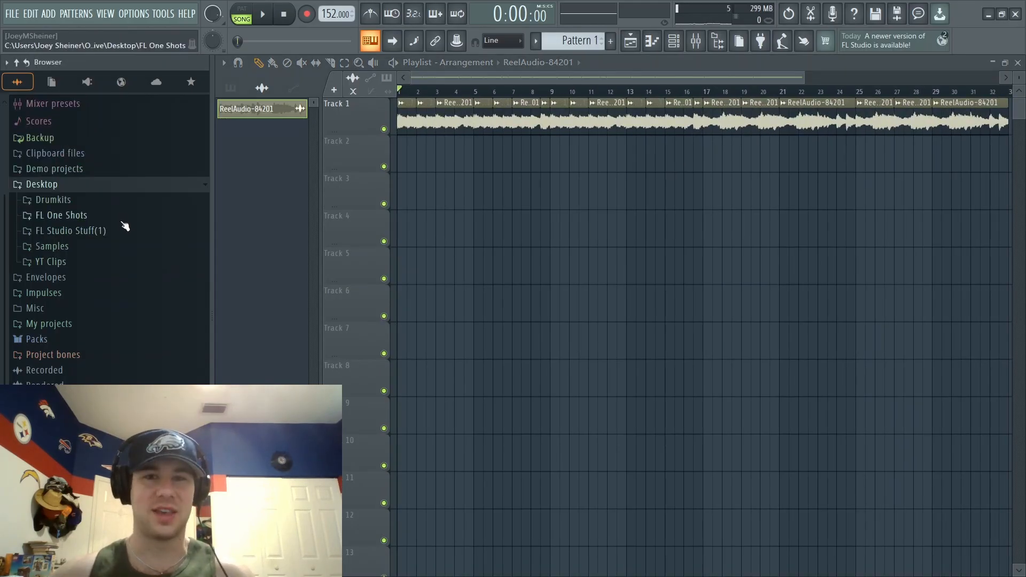
click(95, 203)
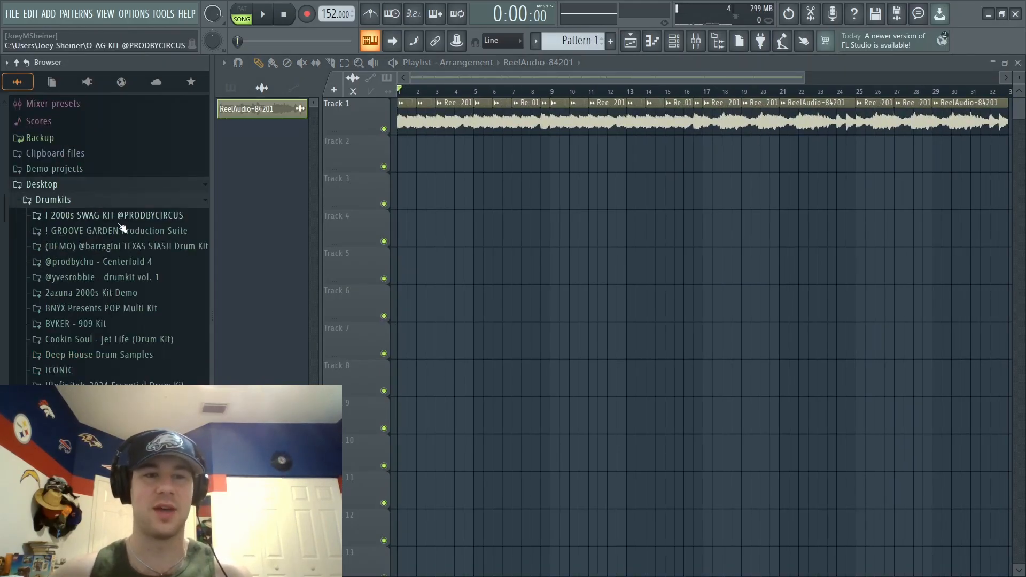
scroll(119, 219, down, 2)
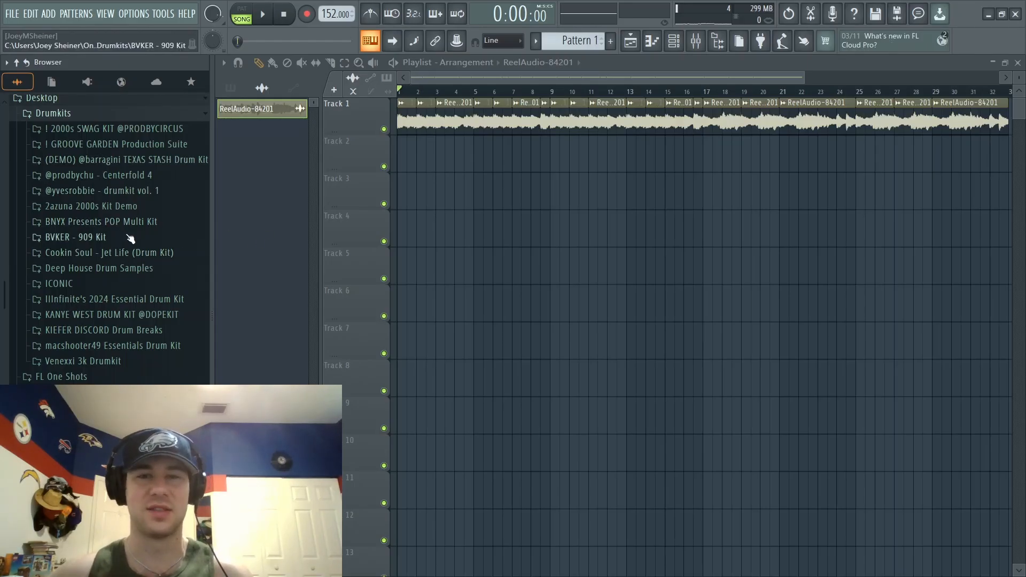
click(673, 43)
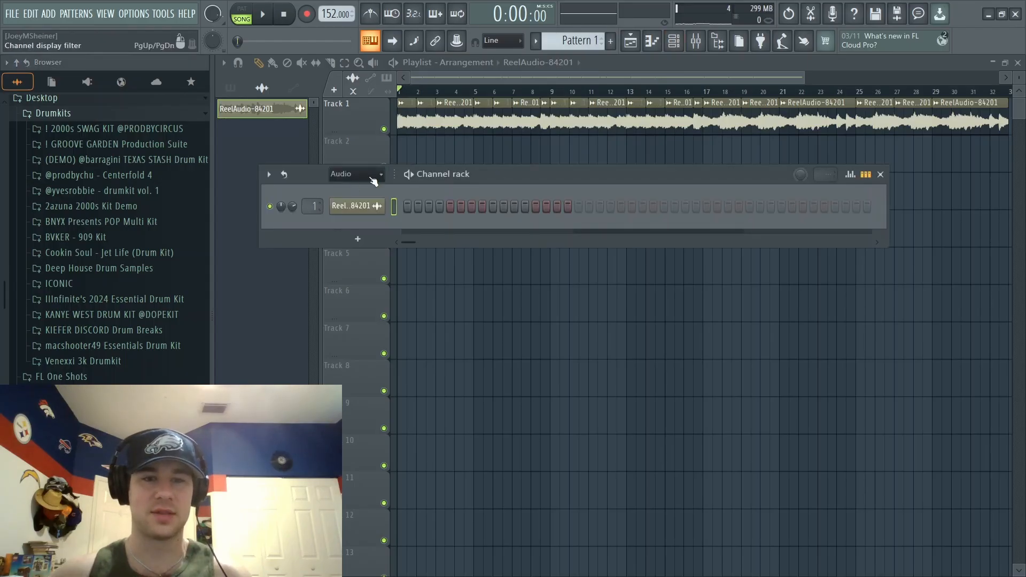
click(353, 174)
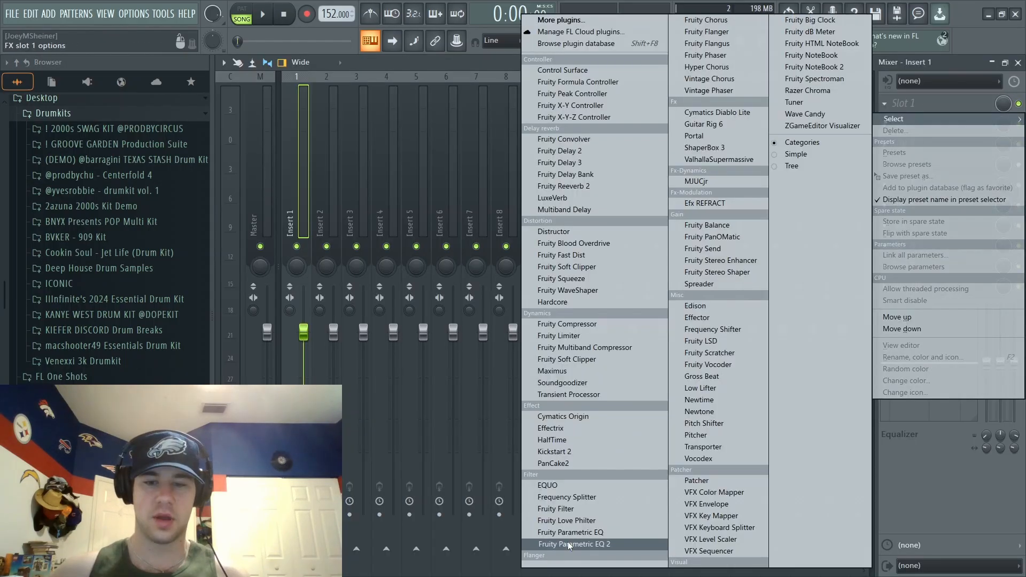
click(567, 541)
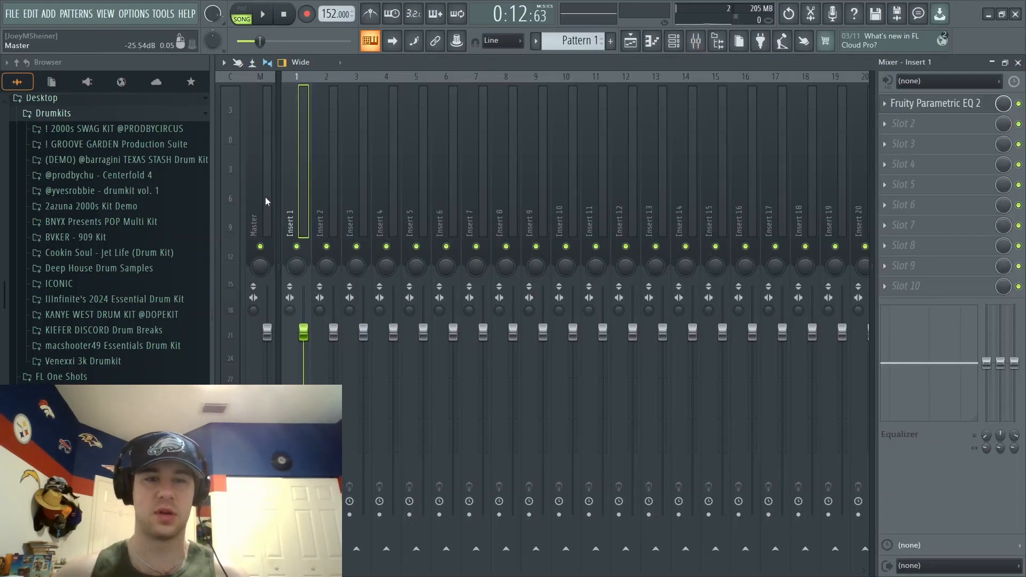
- Delete the slot 10 effect from the Master mixer track and load the venexxi kit's "! master preset 1" onto it
click(268, 207)
click(877, 289)
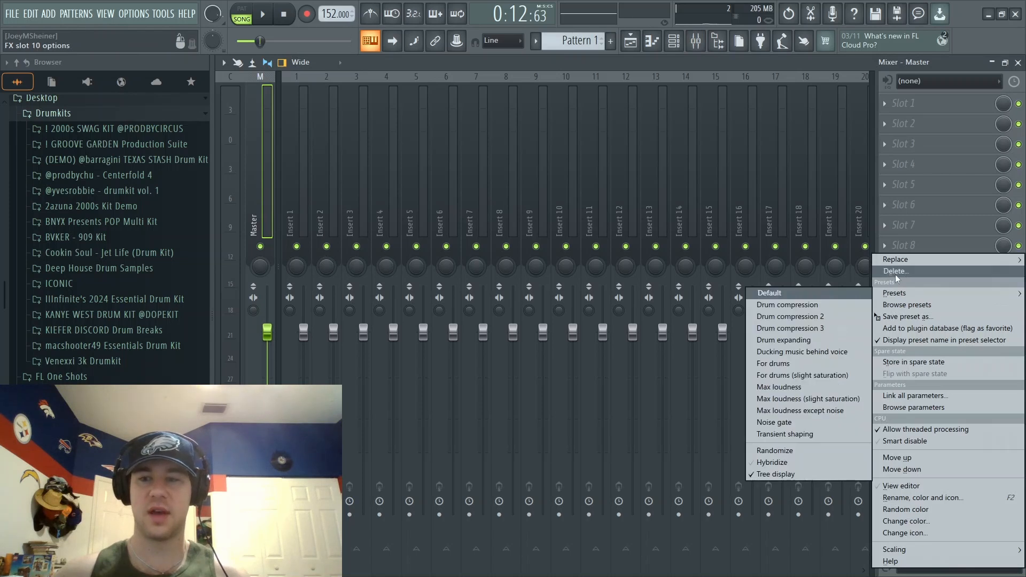
click(893, 270)
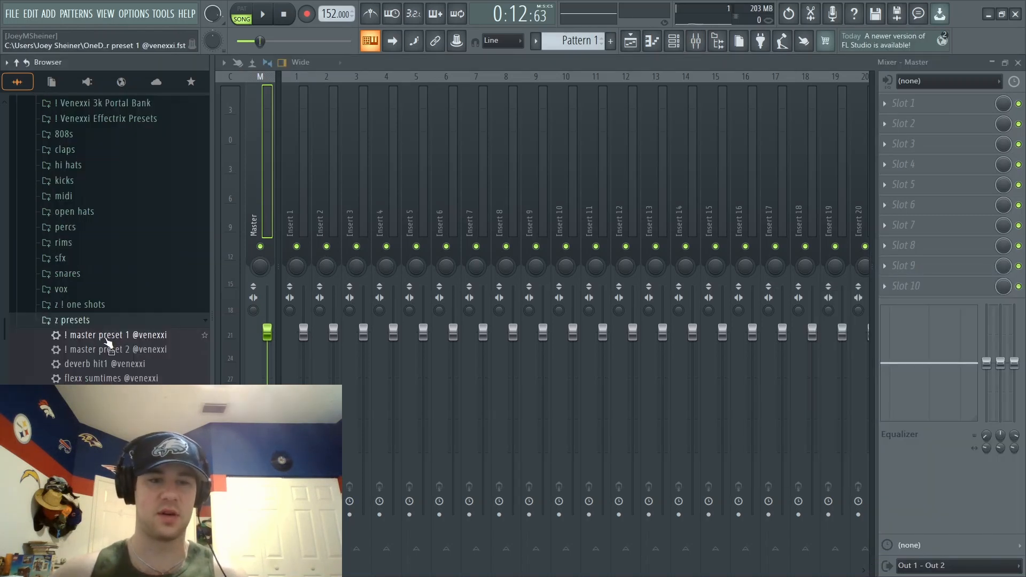
drag(107, 341, 923, 100)
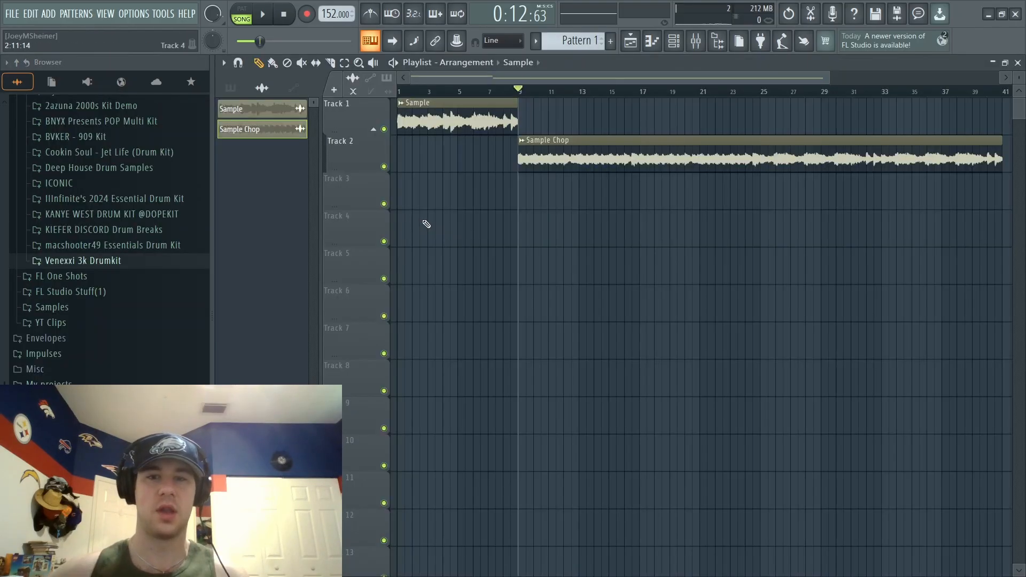
- Name Pattern 1 "Kick" and place it on Track 3 at bar 9
click(610, 41)
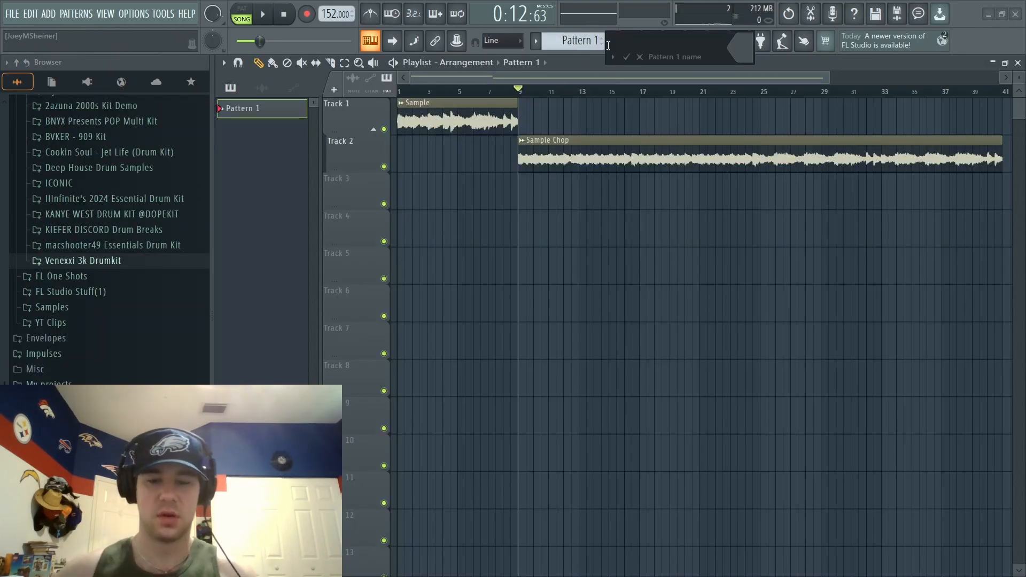
key(Return)
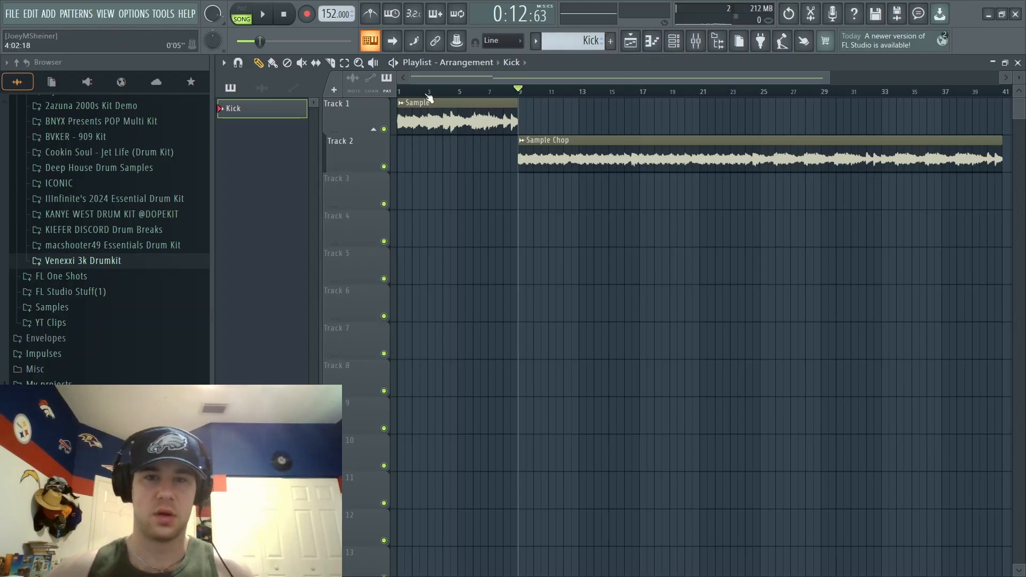
drag(243, 116, 517, 193)
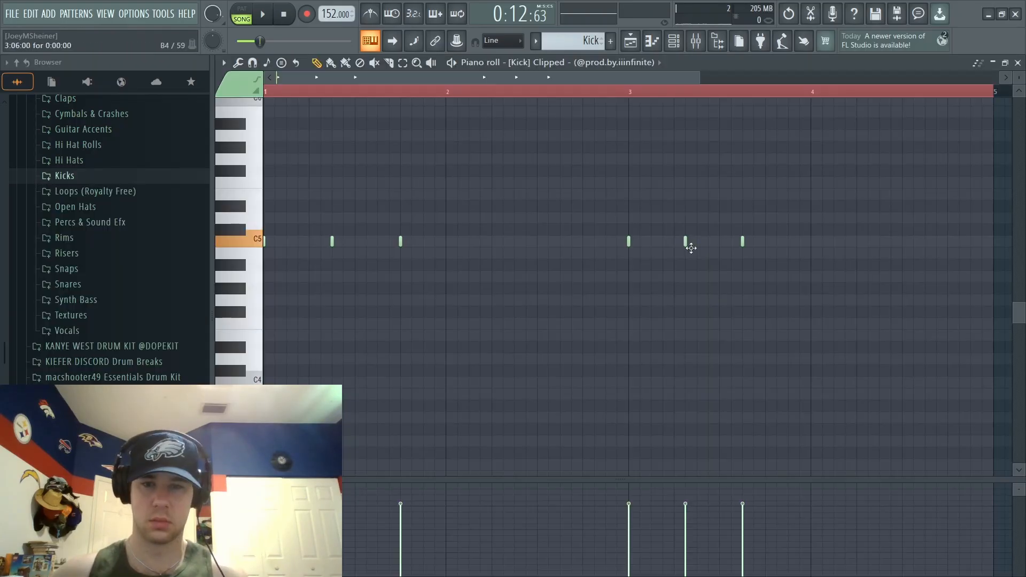
- Add Clipped kick notes on C5 at steps 7 and 13 of bar 3, and remove the one at step 7 of bar 1
click(697, 241)
key(space)
click(742, 241)
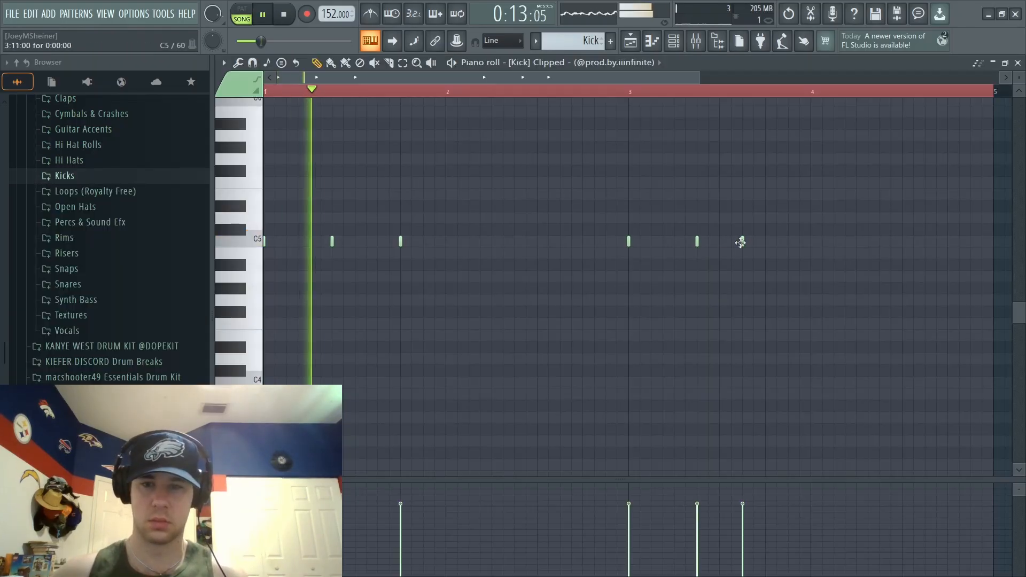
drag(740, 242, 764, 242)
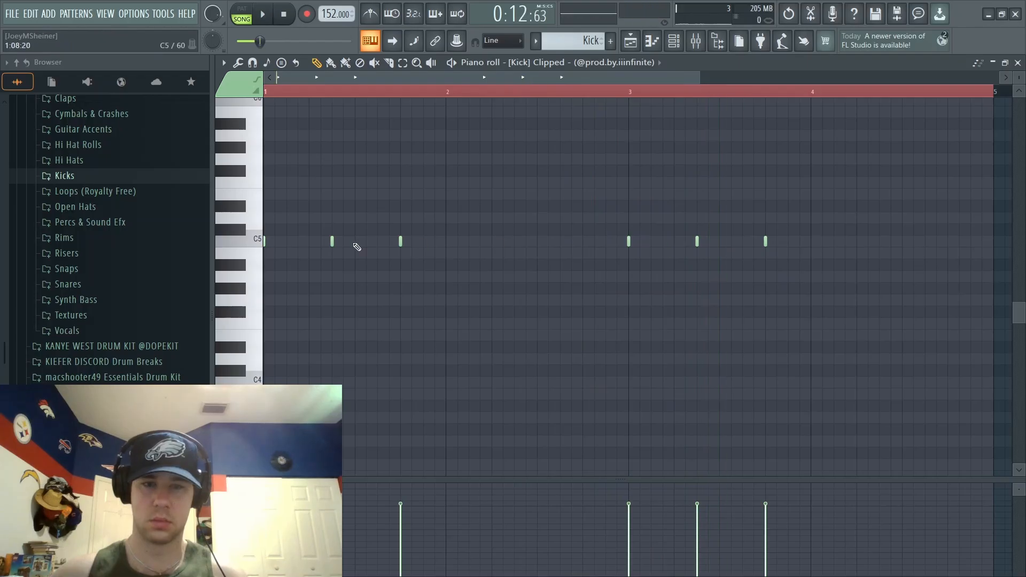
right_click(331, 242)
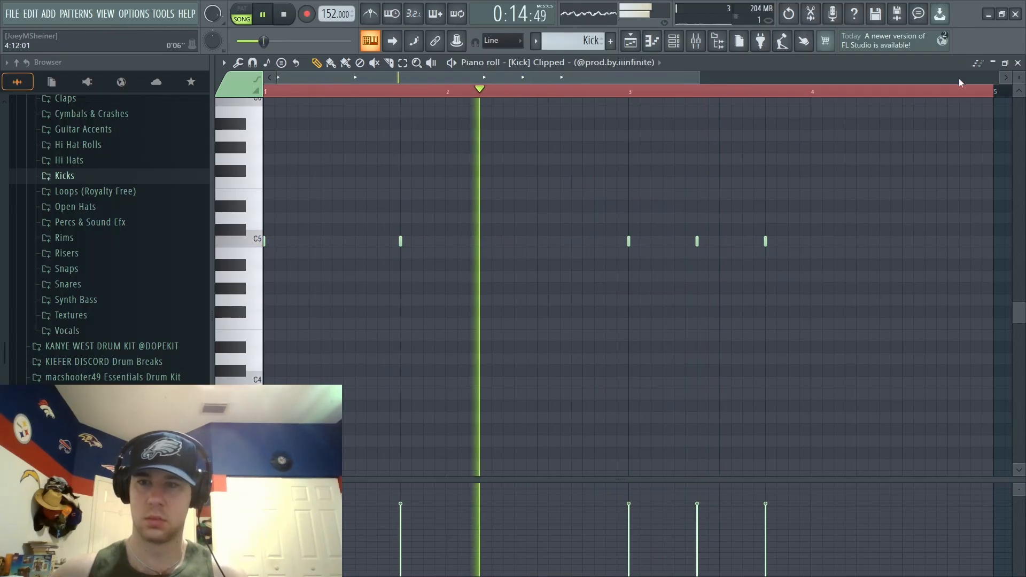
- Extend the Kick clip on Track 3 to bar 17 and duplicate its four-bar note sequence at bar 5 of the pattern
click(1018, 63)
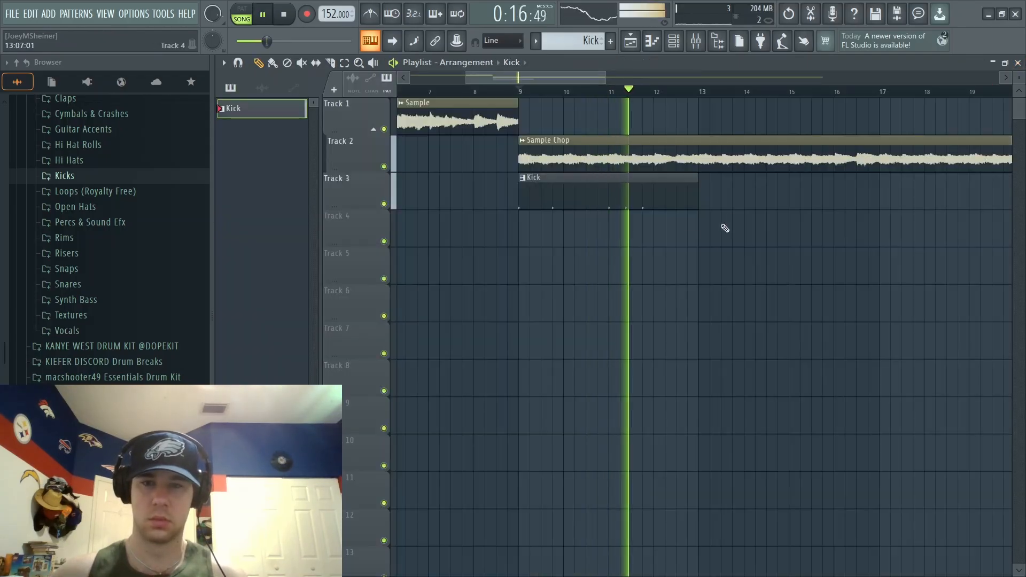
drag(698, 182, 873, 187)
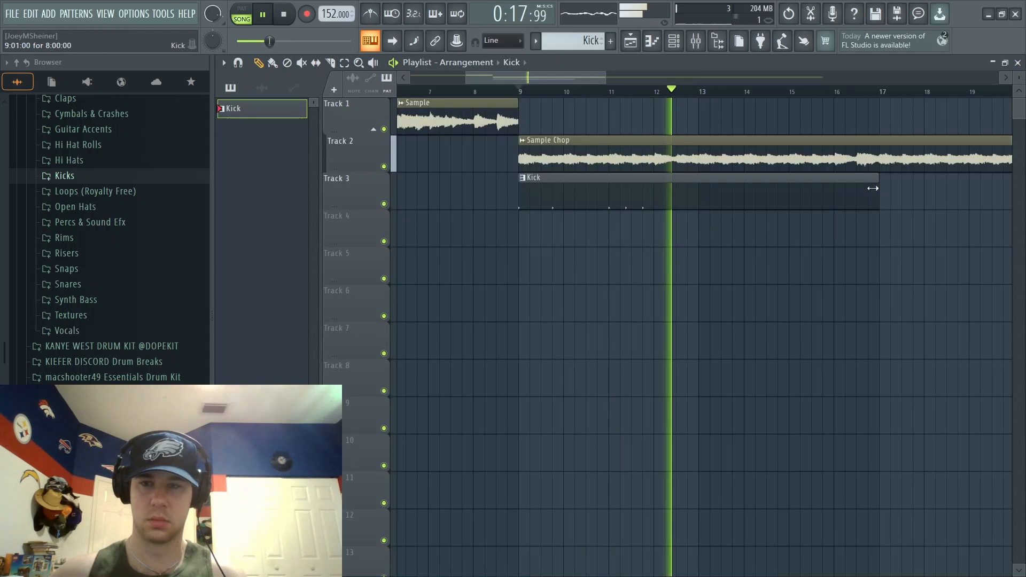
double_click(824, 197)
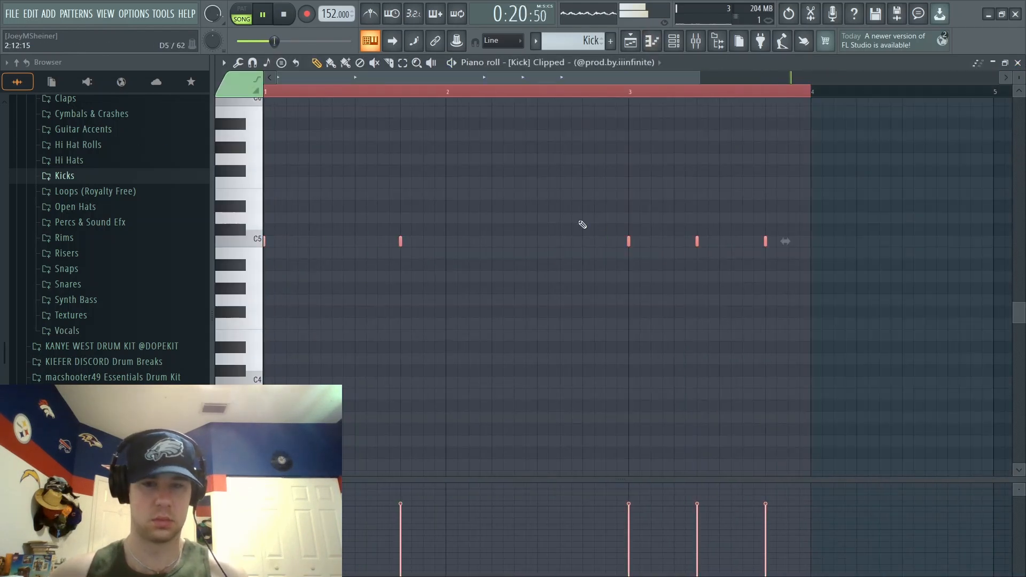
key(space)
drag(699, 78, 265, 161)
key(space)
key(ctrl+b)
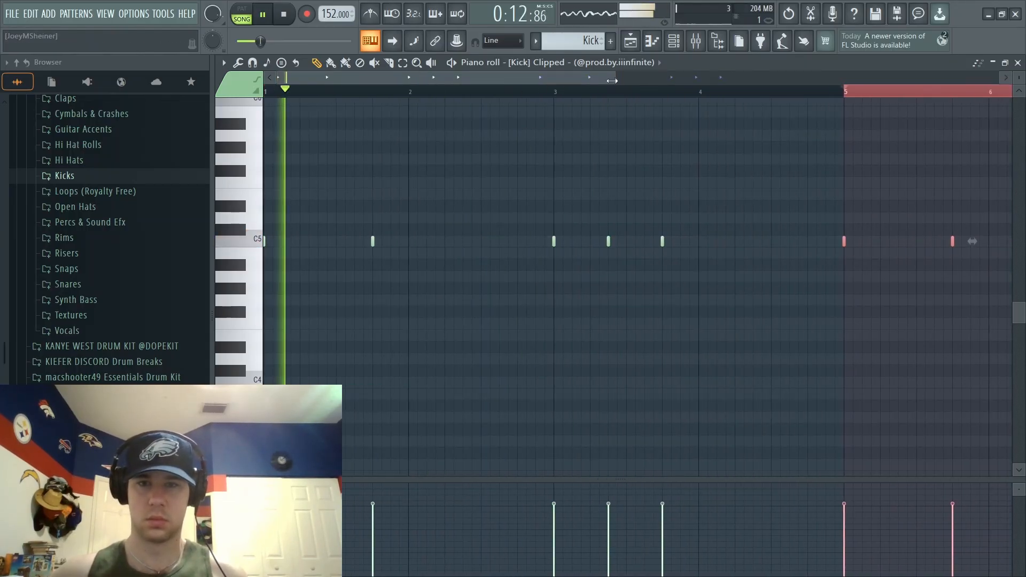
- Add a kick note on C5 at step 13 of bar 8 and return to the playlist and channel rack
drag(615, 78, 829, 240)
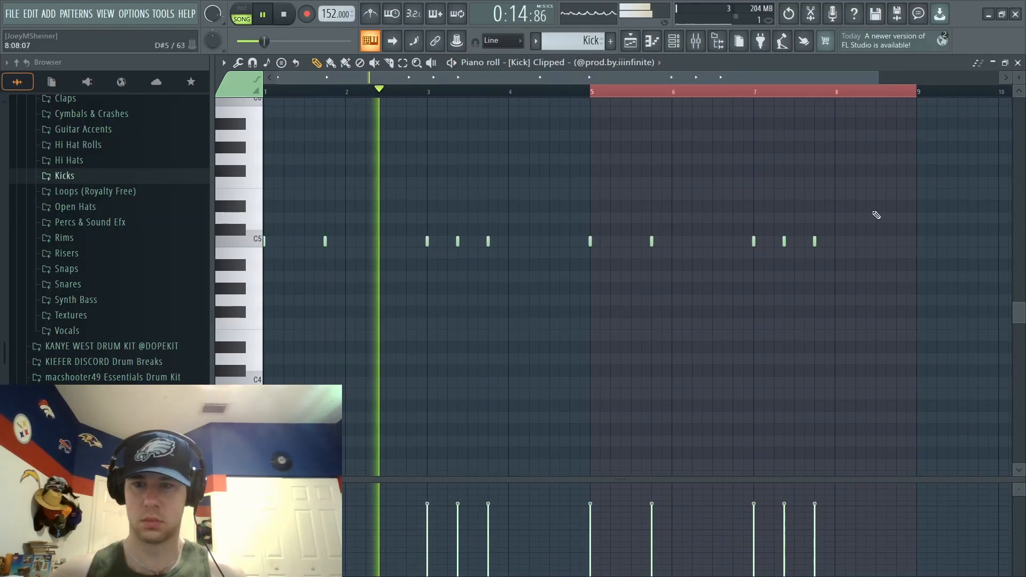
click(896, 242)
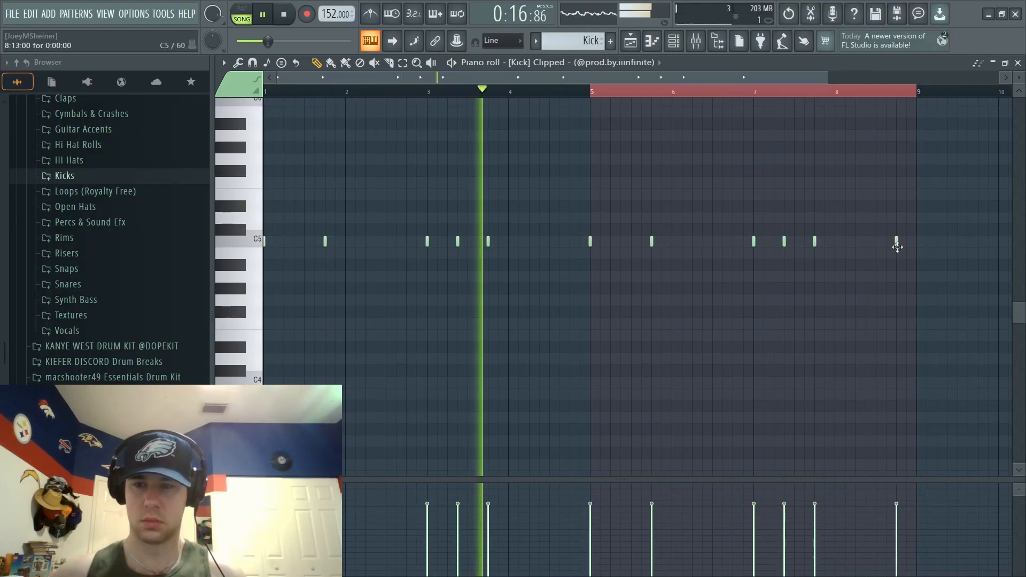
drag(896, 241, 896, 242)
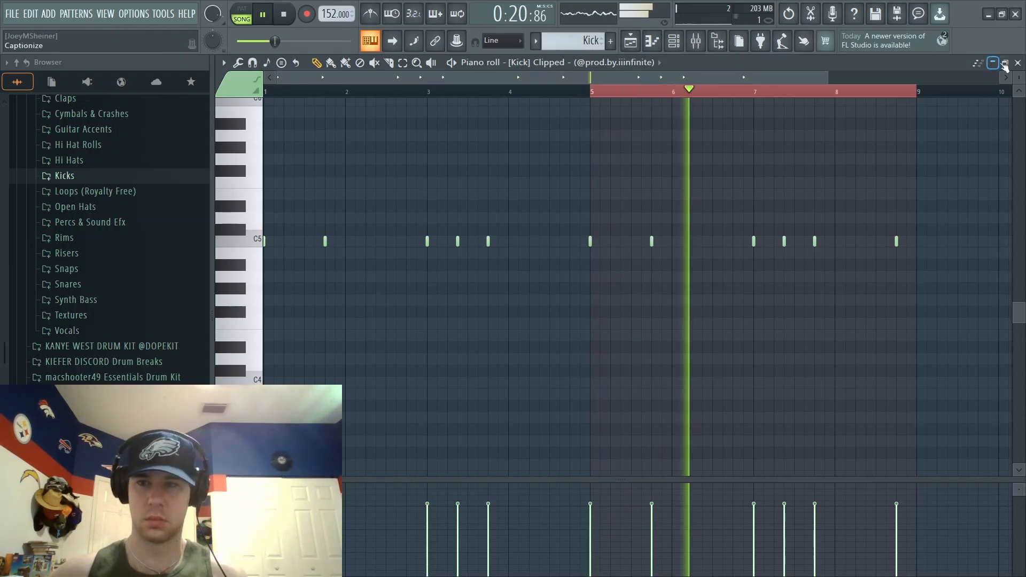
key(F5)
key(F6)
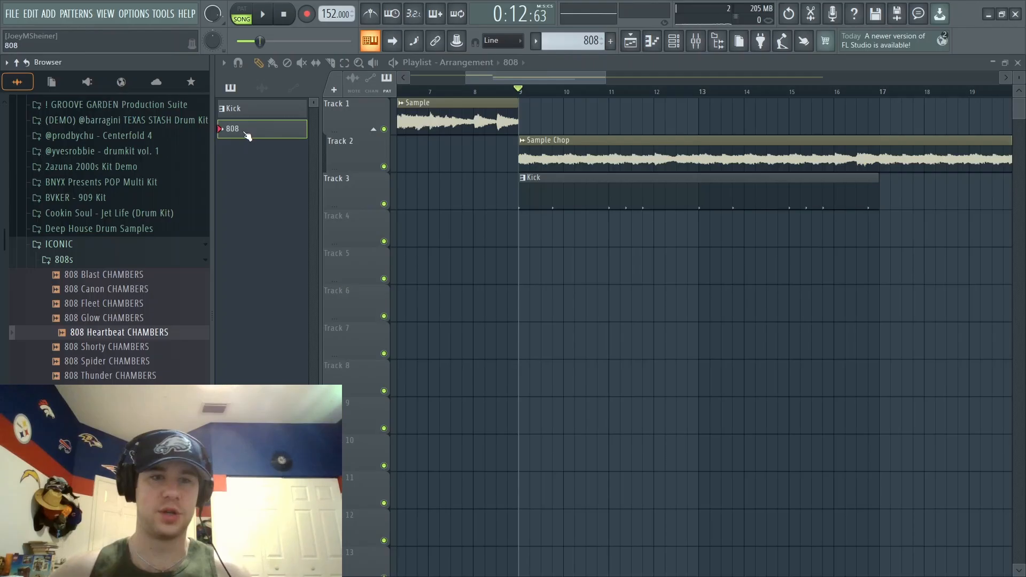
- Place the 808 pattern on Track 4 from bar 9 to bar 17 and audition the 808 Heartbeat CHAMBERS sound
drag(247, 136, 863, 220)
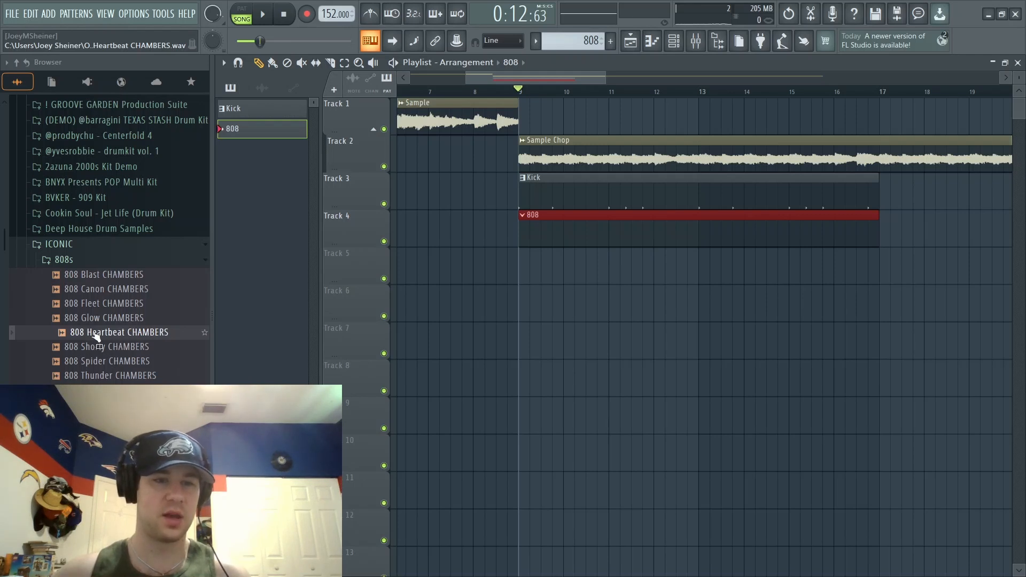
click(175, 331)
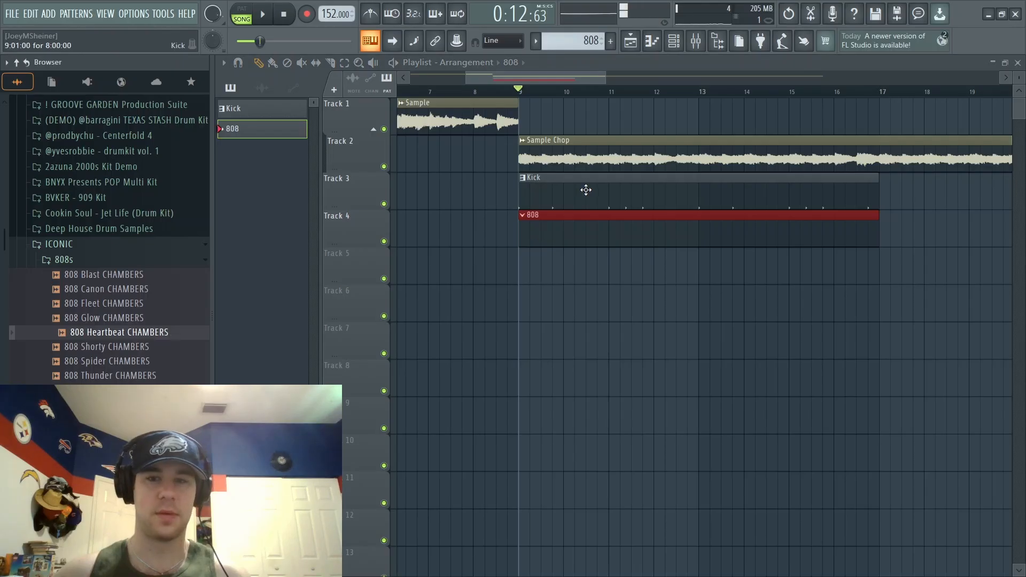
- Move the Kick clip to Track 4 and the 808 clip to Track 3, and load 808 Heartbeat CHAMBERS into the channel rack
drag(585, 190, 589, 275)
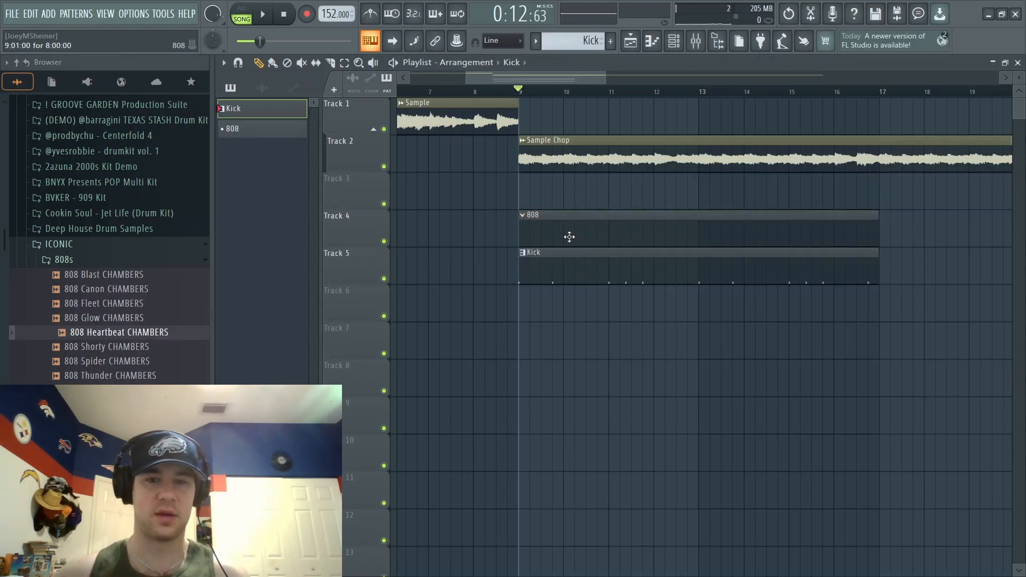
drag(569, 237, 544, 175)
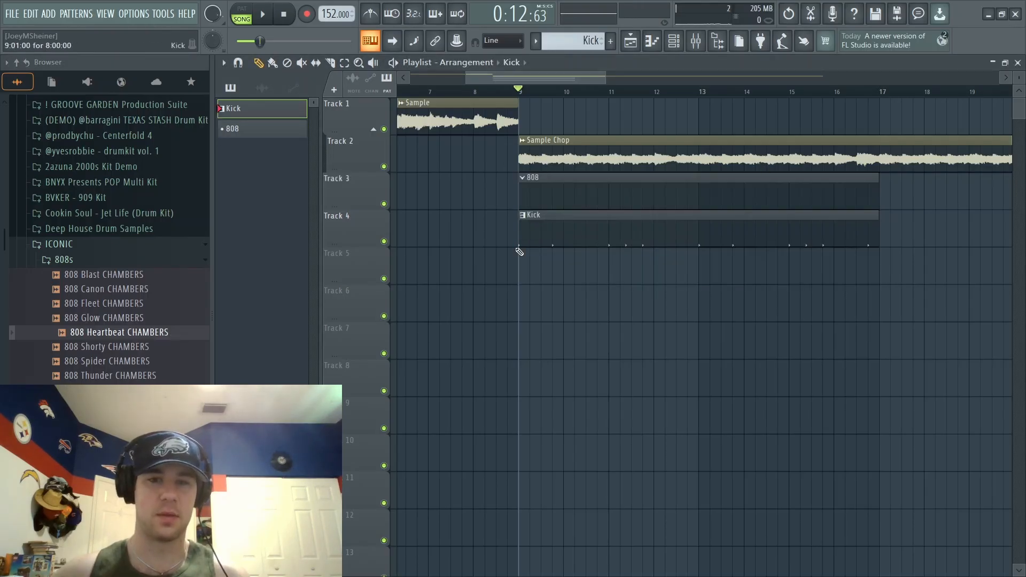
key(F6)
drag(119, 332, 314, 273)
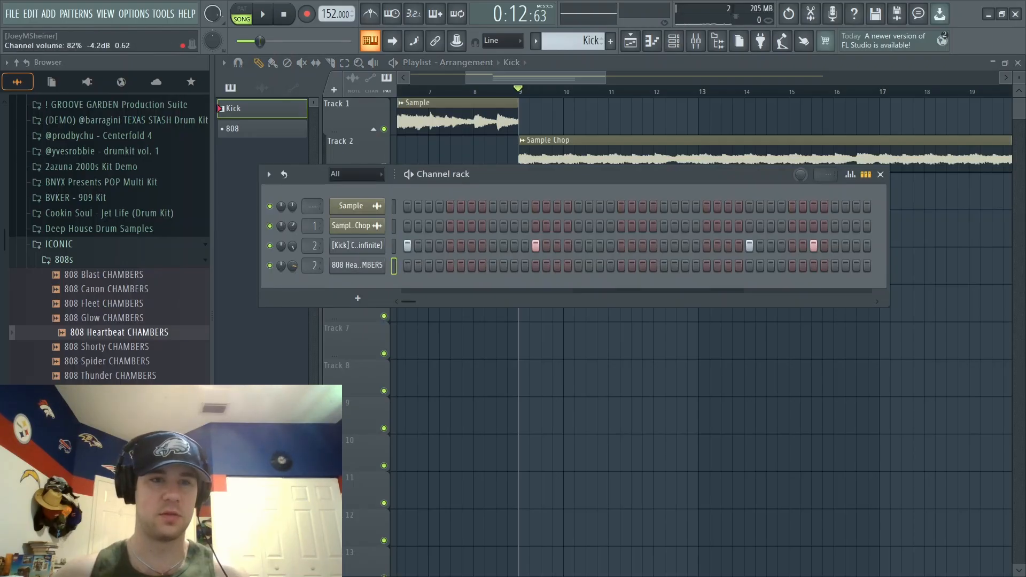
- Enable the volume envelope of 808 Heartbeat CHAMBERS with full hold and zero attack, decay, sustain and release, and audition the sound
click(350, 266)
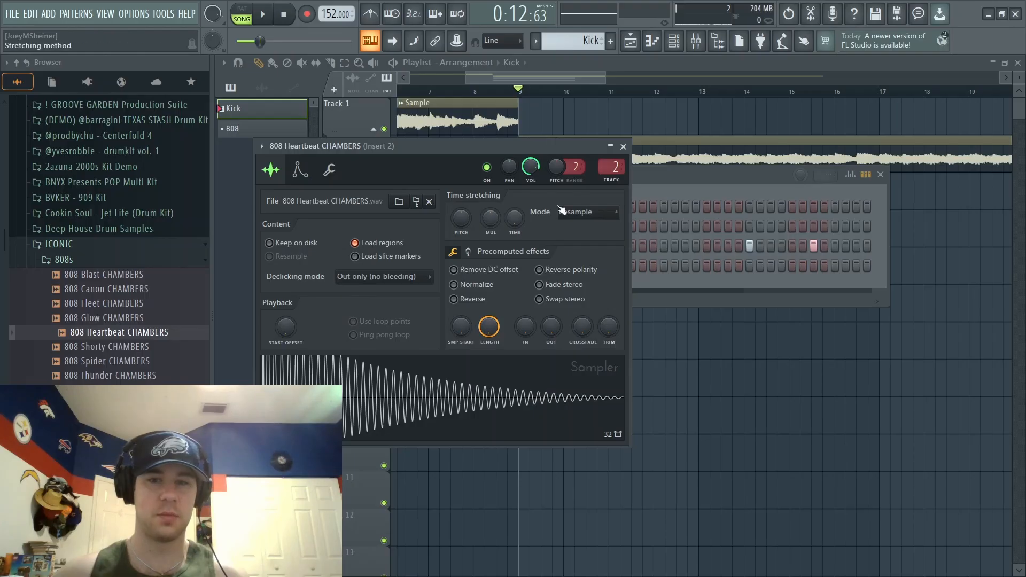
click(298, 171)
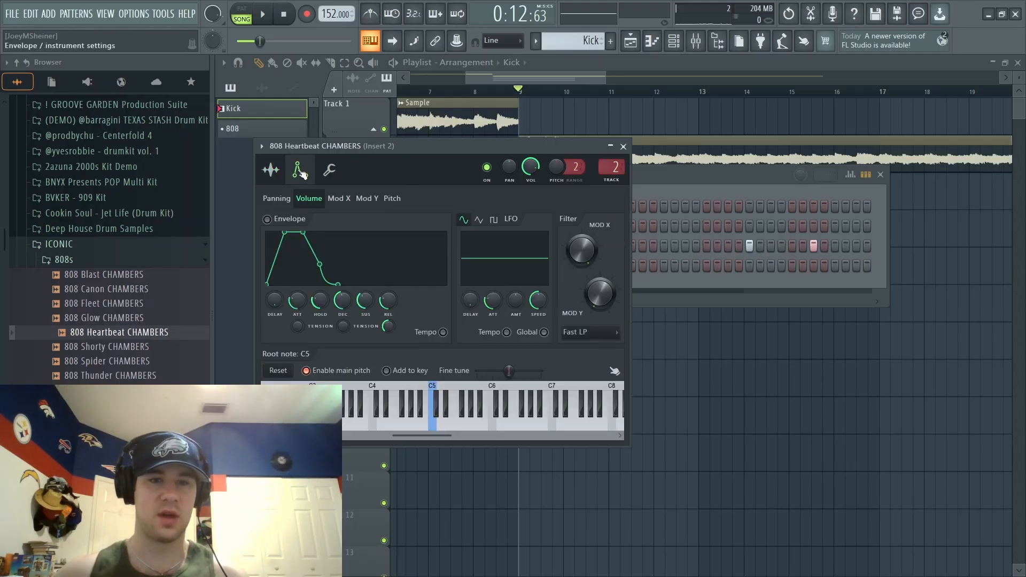
drag(320, 300, 297, 310)
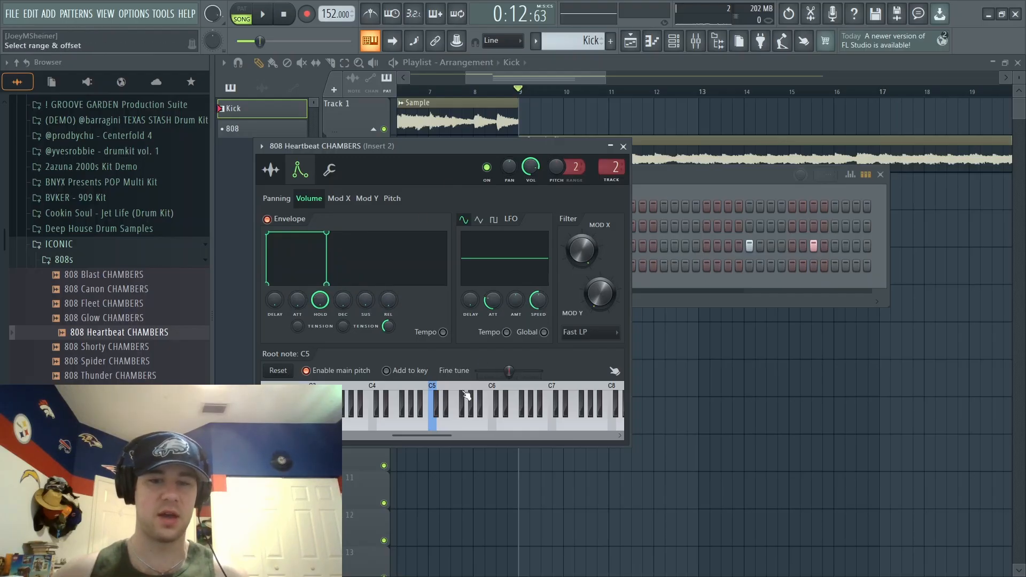
click(437, 413)
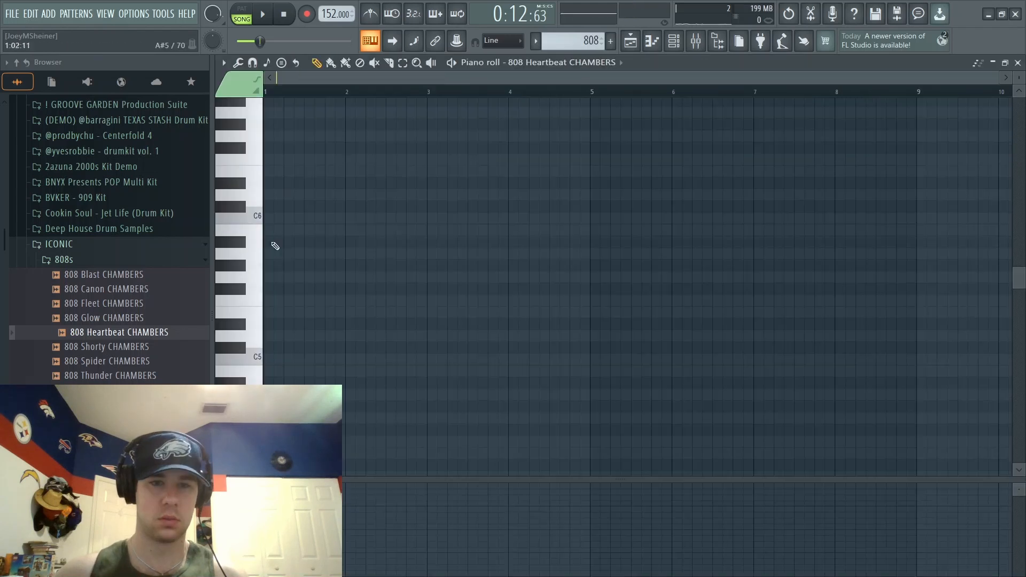
- Add 808 notes on A5 at steps 1 and 13 of bar 1, filling the bar, and play them back
drag(272, 243, 259, 258)
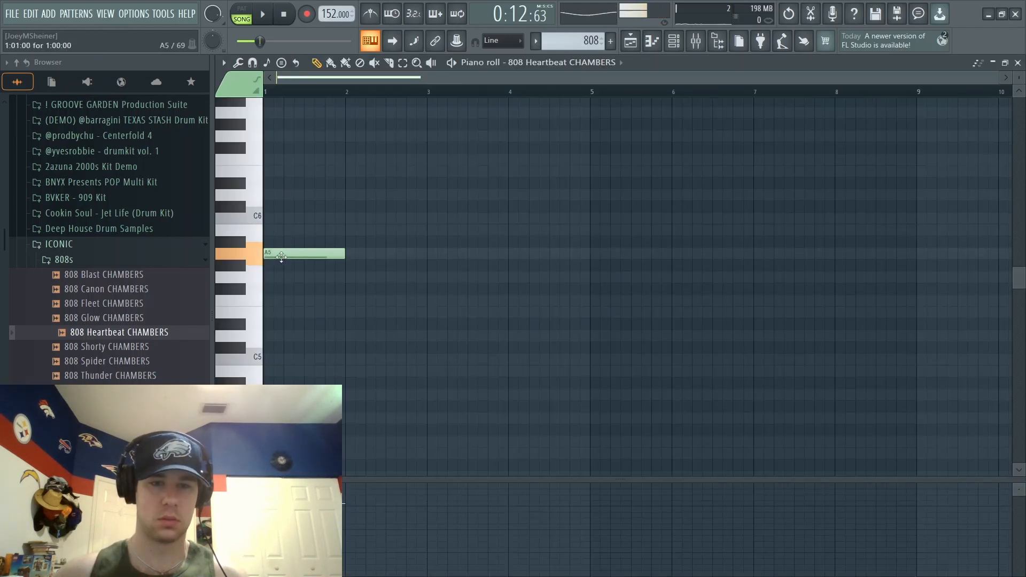
mouse_move(344, 254)
mouse_down()
mouse_move(326, 255)
mouse_move(355, 255)
mouse_move(346, 254)
mouse_up()
click(337, 254)
key(space)
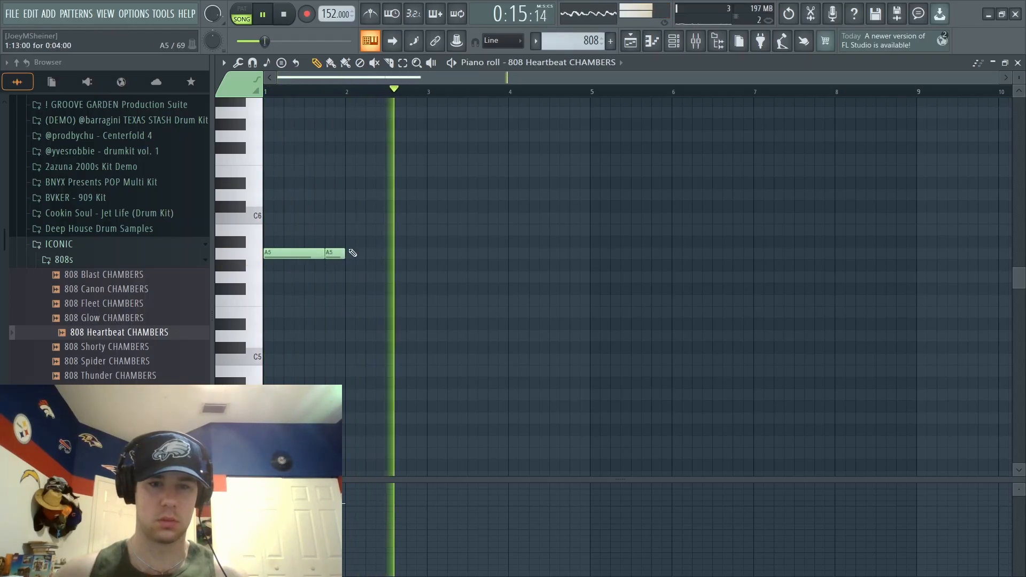
- Try Reverse polarity on the 808 Heartbeat CHAMBERS sample and play the pattern briefly
key(space)
click(674, 40)
click(354, 263)
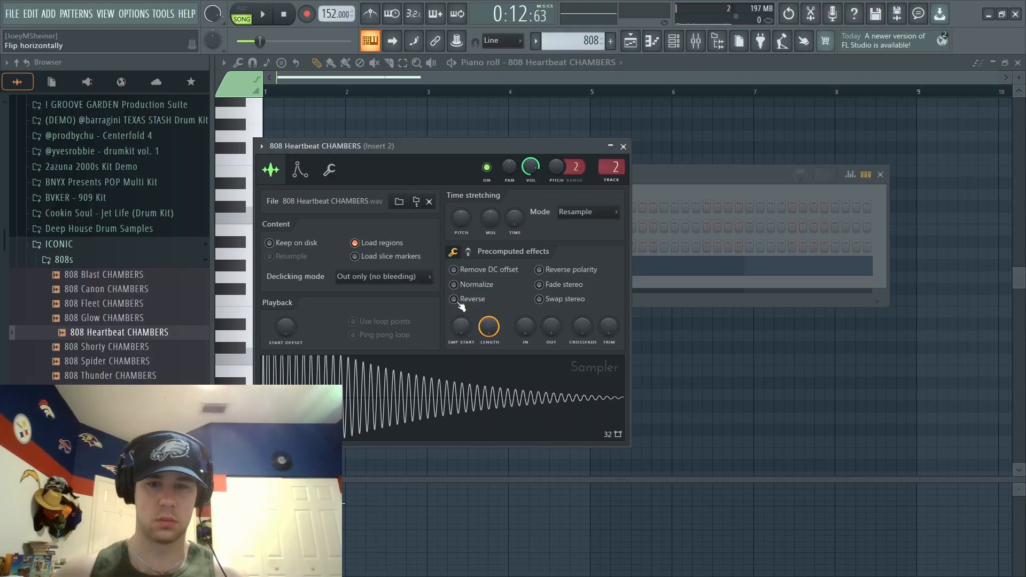
click(539, 269)
key(space)
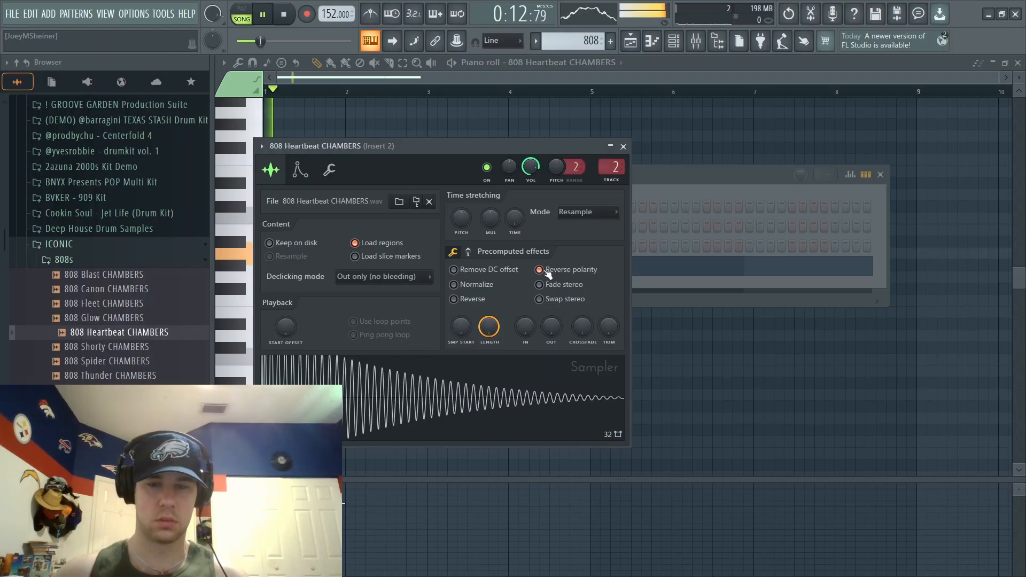
click(624, 147)
click(880, 174)
key(space)
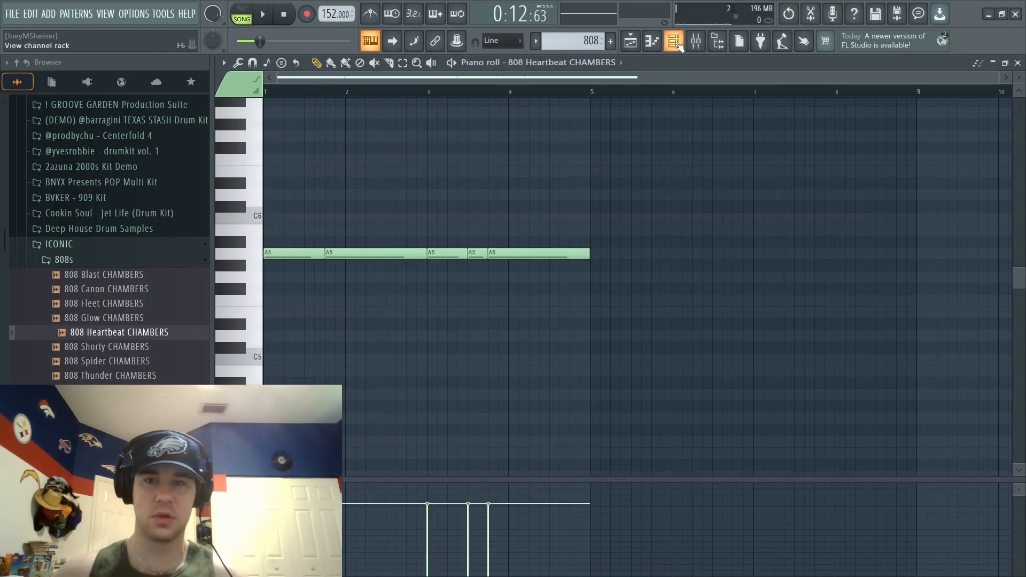
- Check the 808 Heartbeat CHAMBERS sampler settings and listen to the pattern without reversed polarity
click(674, 41)
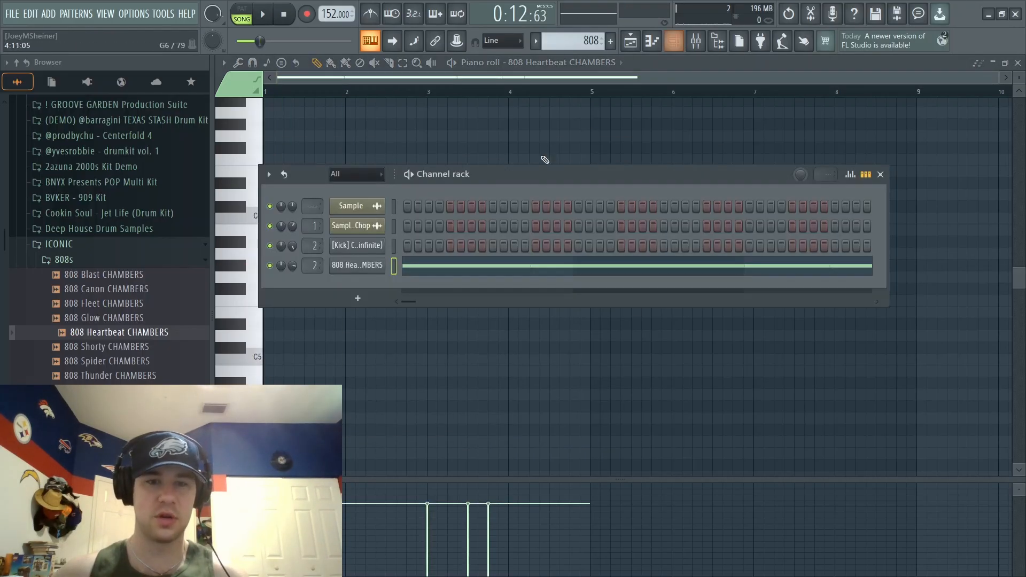
click(374, 271)
click(623, 147)
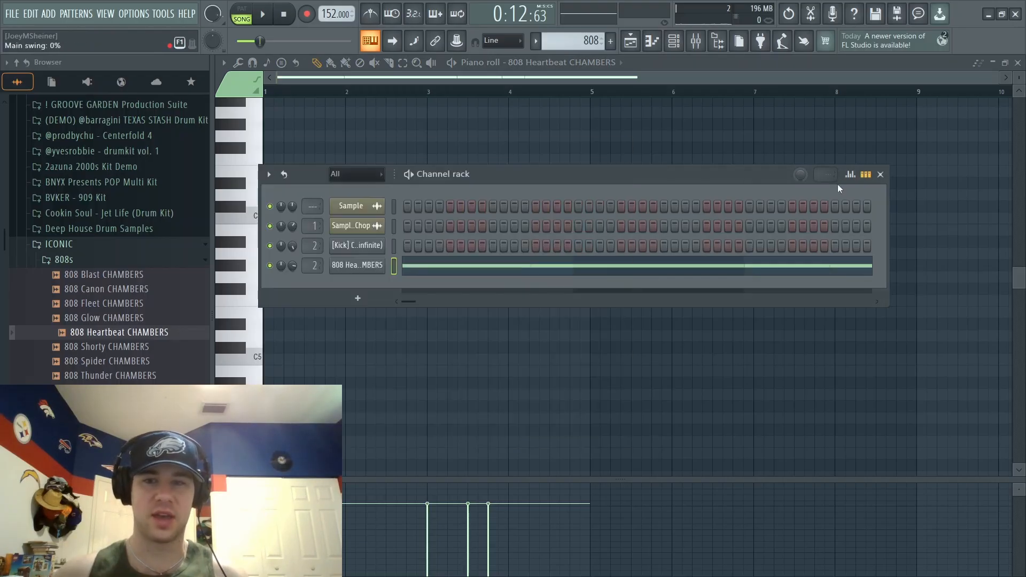
click(361, 274)
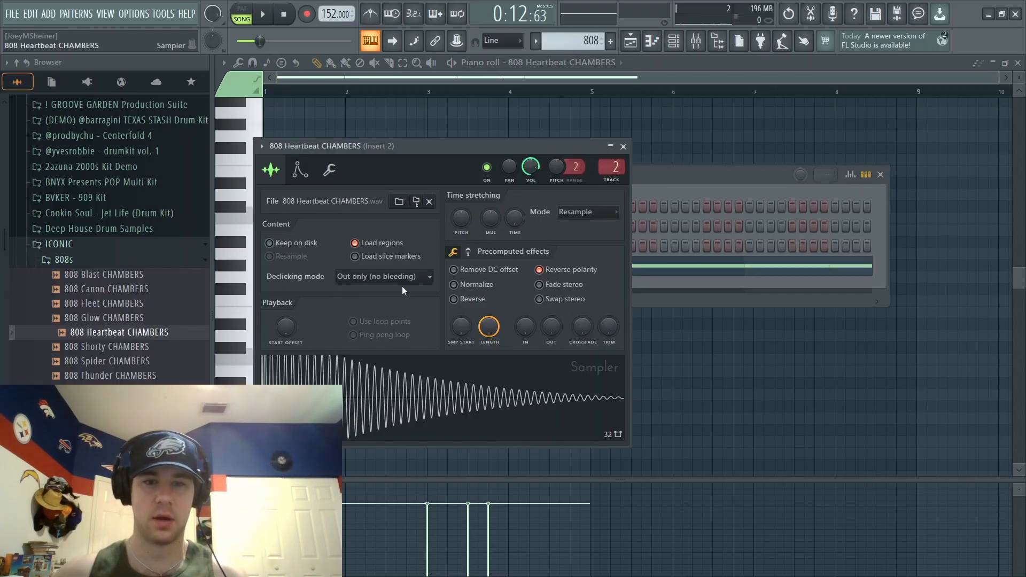
click(624, 146)
key(space)
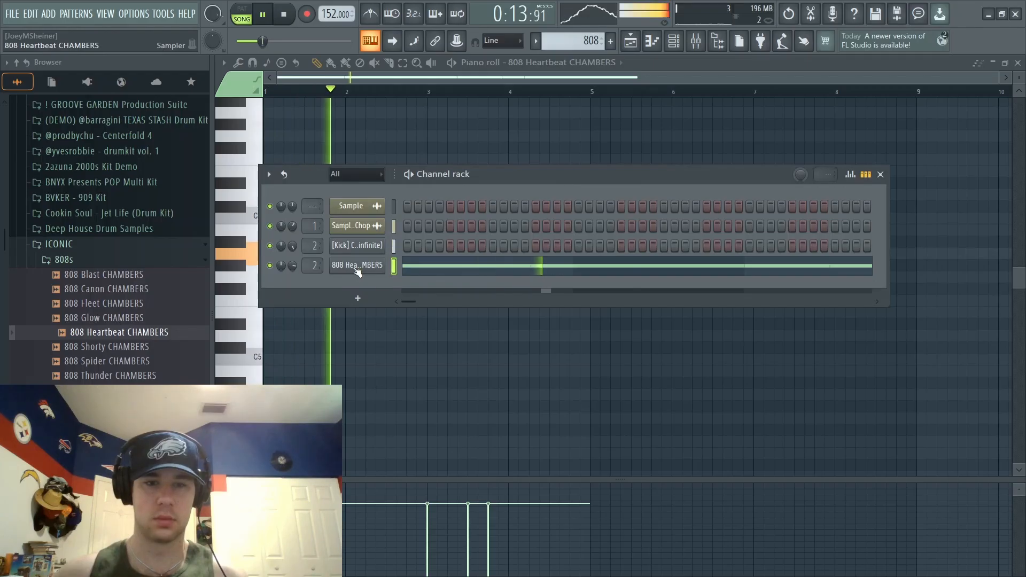
key(space)
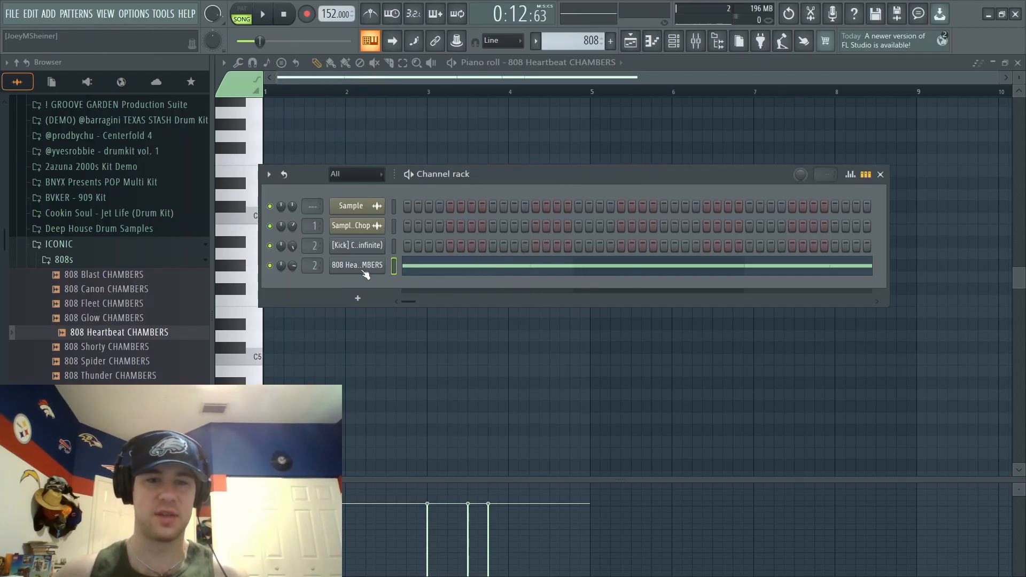
- Reverse the polarity of 808 Heartbeat CHAMBERS, play the pattern, and adjust the short A5 note at step 9 of bar 3
click(365, 274)
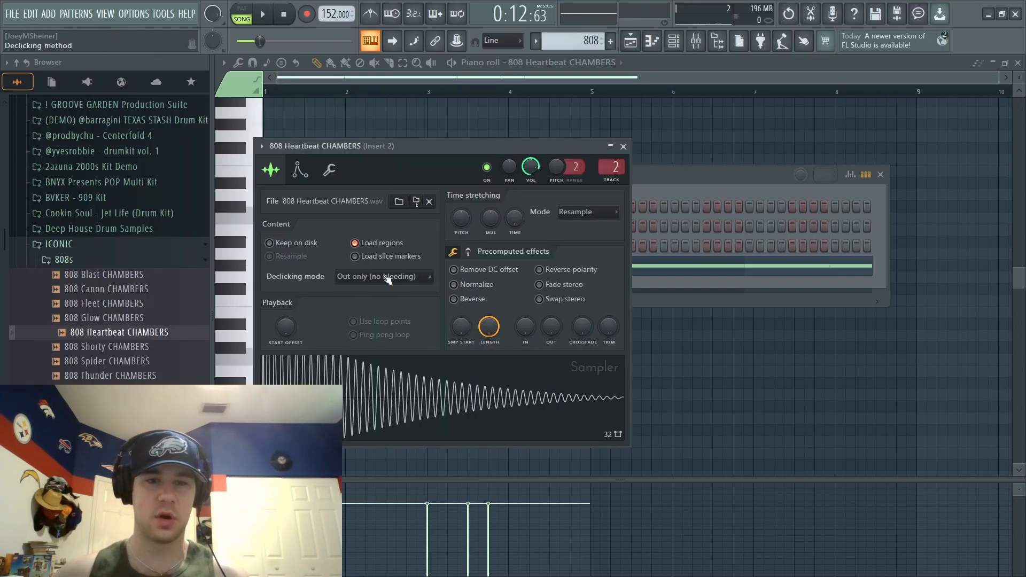
click(542, 271)
key(space)
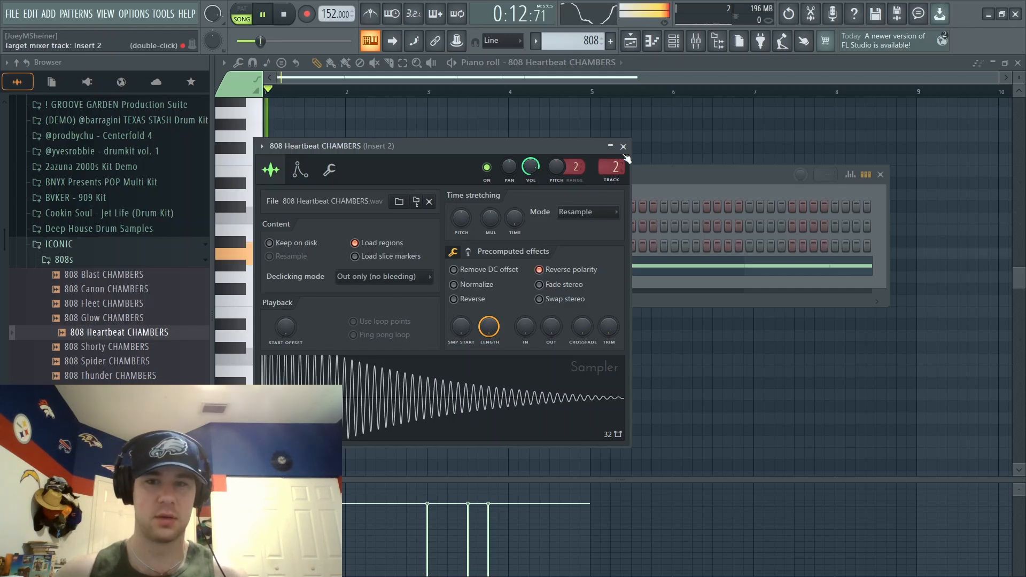
click(623, 145)
click(880, 174)
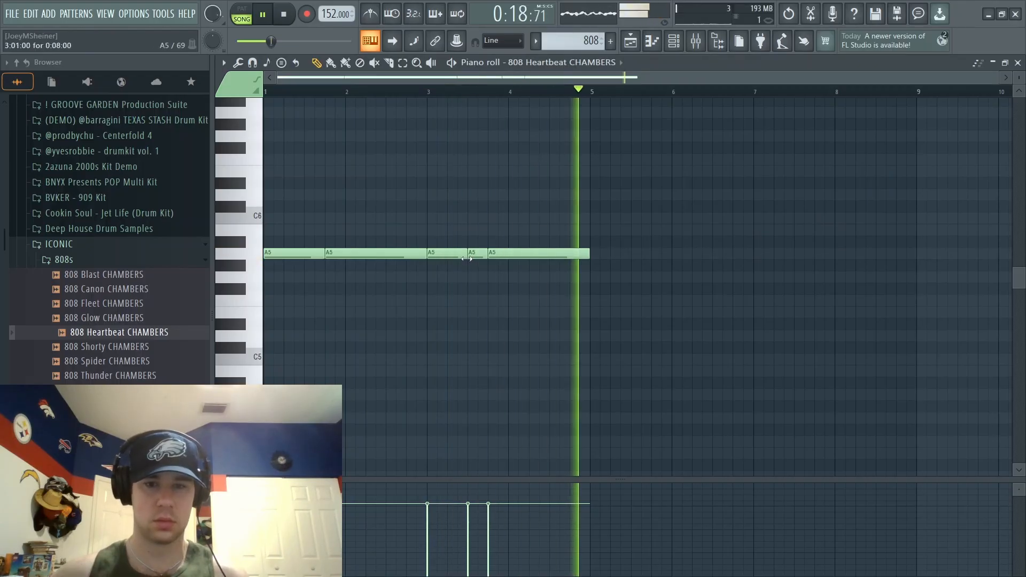
key(space)
drag(478, 258, 472, 257)
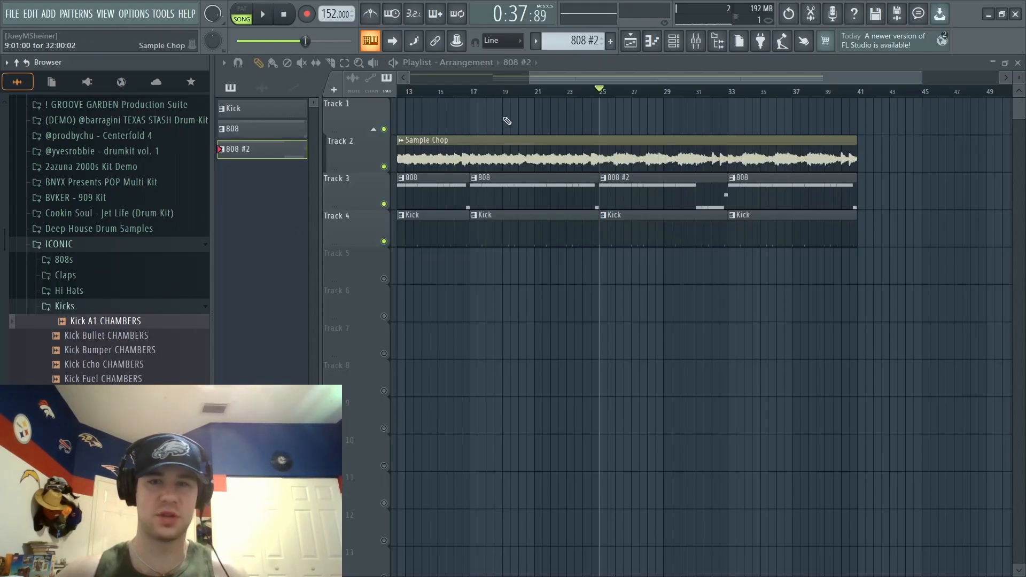
- Replace the Clipped kick channel's sample with Kick A1 CHAMBERS, play the arrangement and collapse the ICONIC kit folders
click(675, 45)
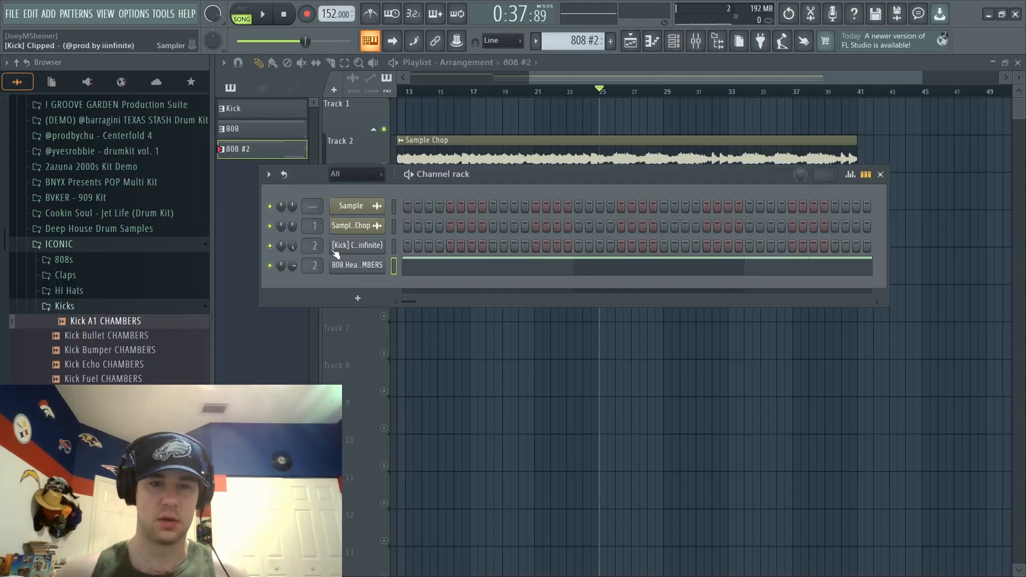
click(107, 322)
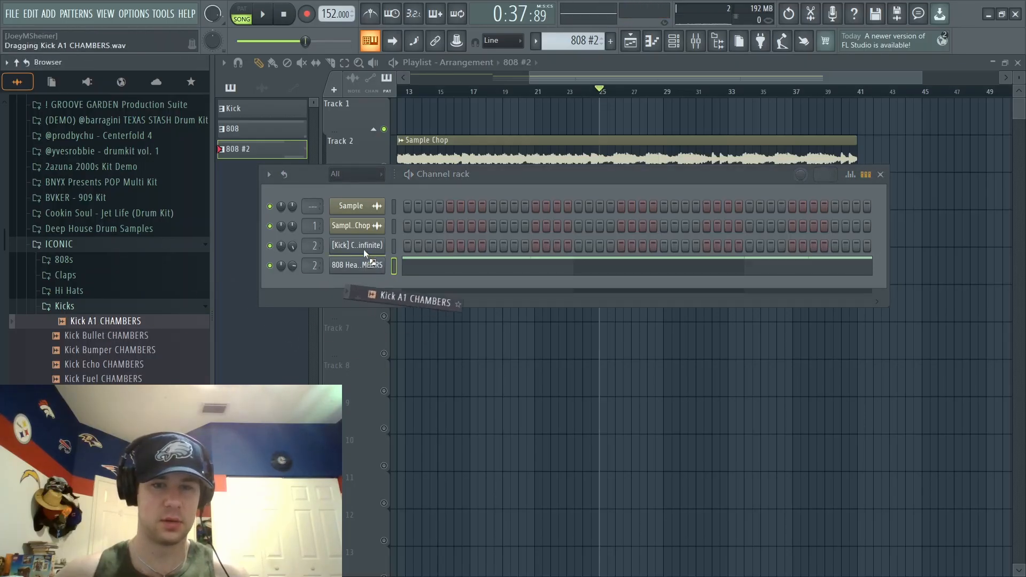
key(space)
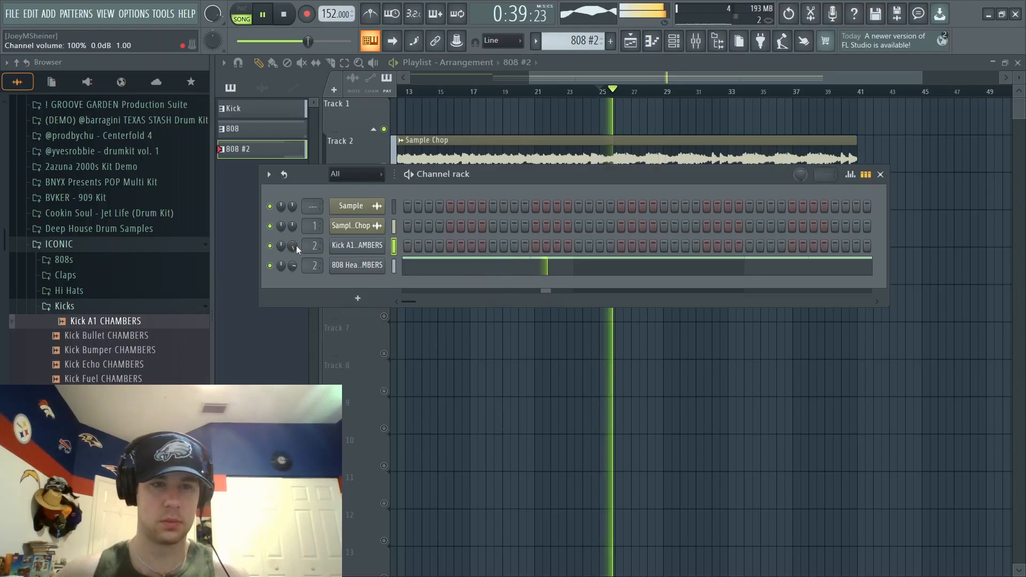
click(165, 308)
click(152, 247)
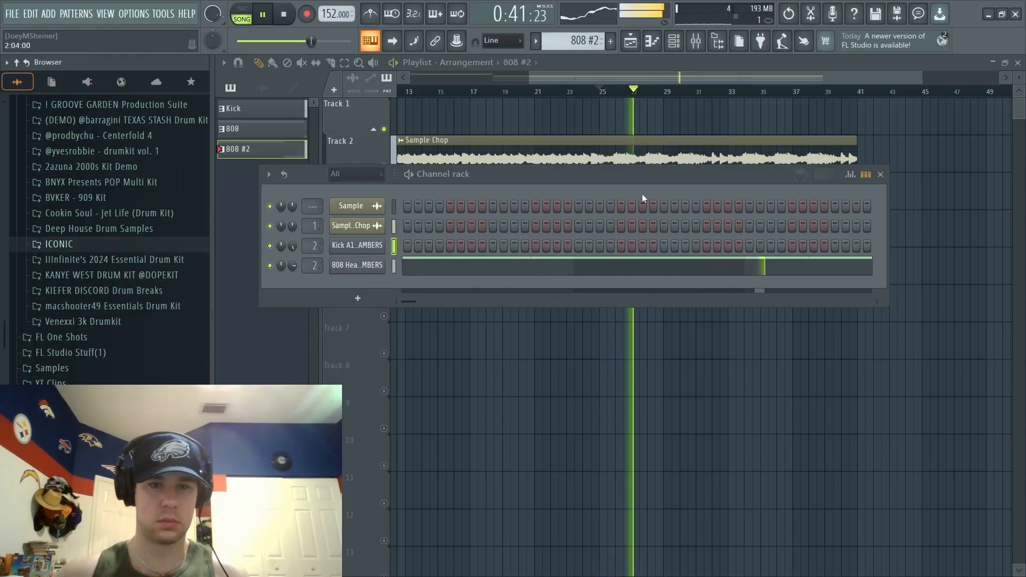
click(880, 179)
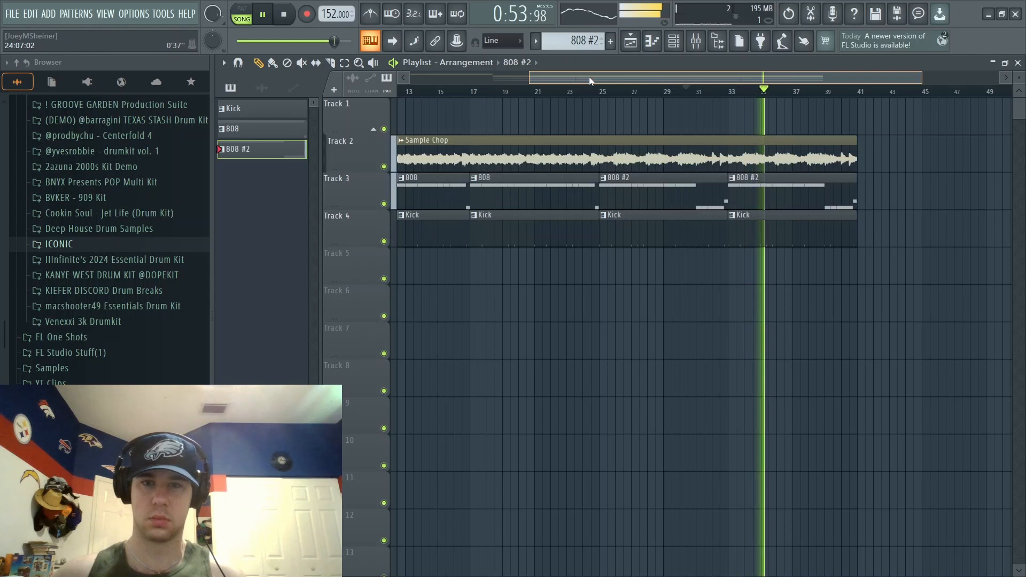
- Adjust the 808 channel's volume in the channel rack while the arrangement plays
drag(589, 76, 520, 81)
click(674, 40)
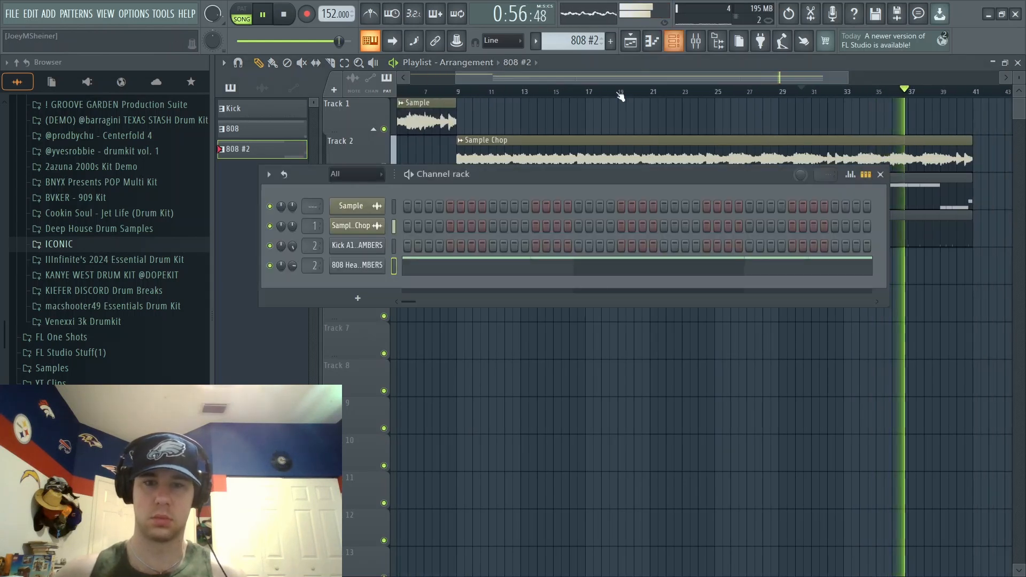
drag(293, 264, 293, 233)
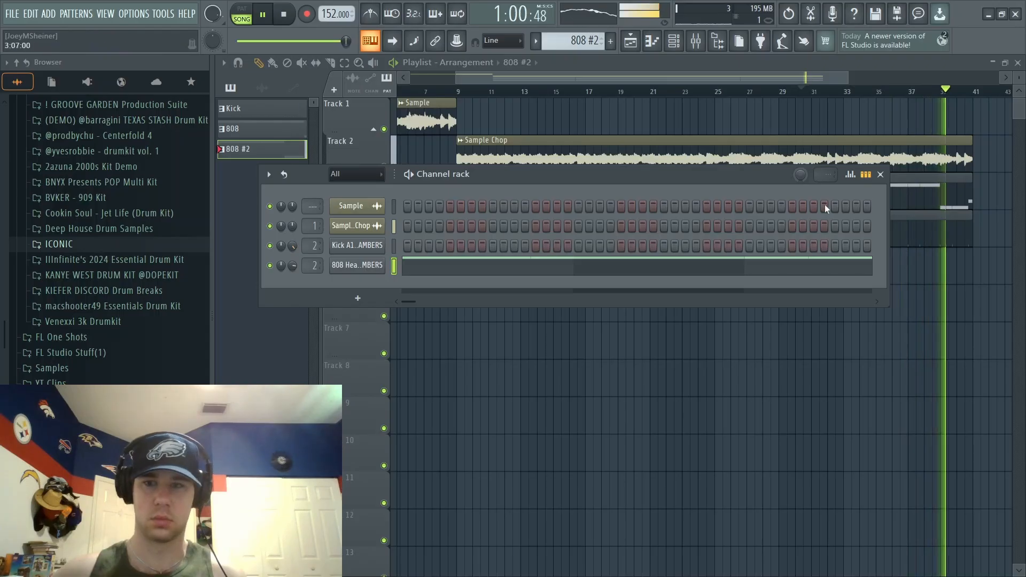
click(881, 174)
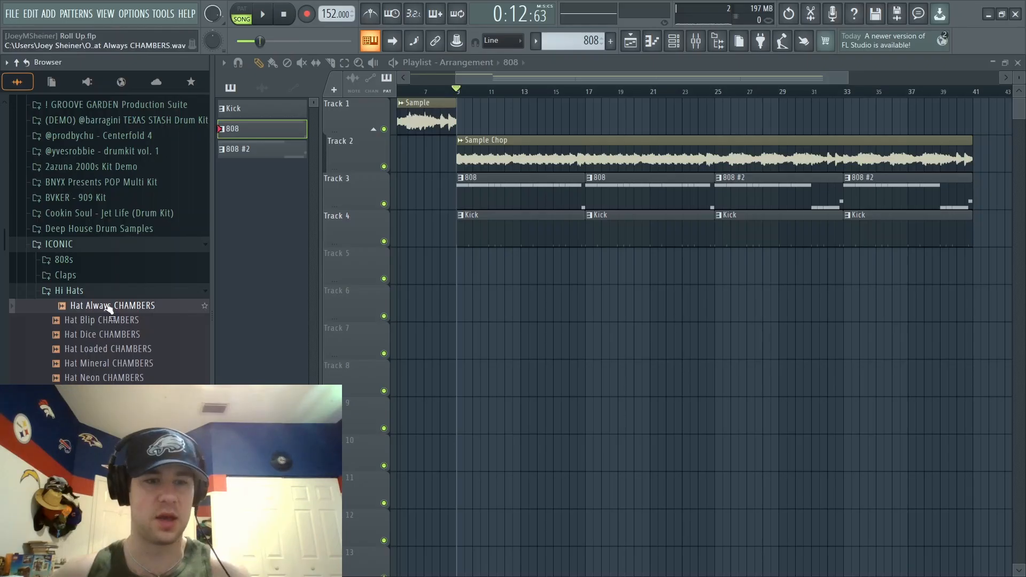
- Create a Hi Hat pattern, place it on Track 5 at bar 9 and duplicate the clip three times up to bar 41
click(610, 42)
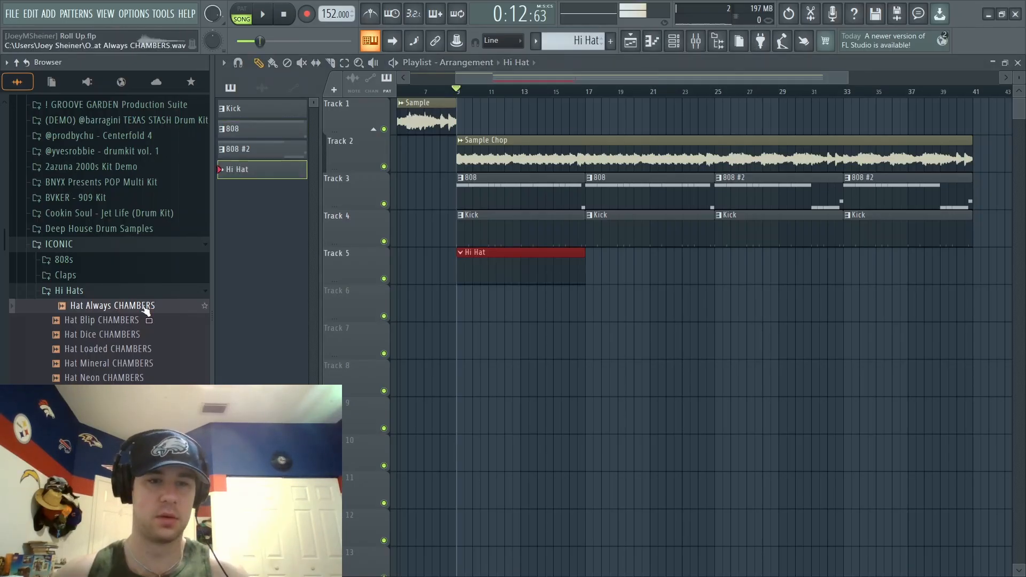
drag(627, 272, 540, 284)
key(ctrl+b)
key(ctrl+b)
key(ctrl+b)
ctrl+click(651, 351)
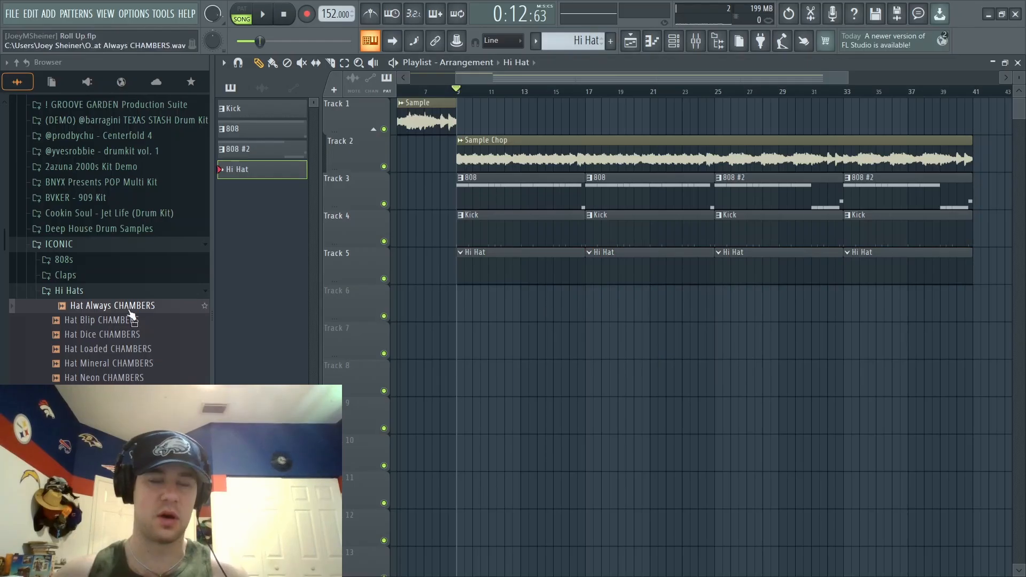
- Fill Hat Always CHAMBERS with C5 notes every two steps over four bars and duplicate the sequence at bar 5
click(672, 41)
key(space)
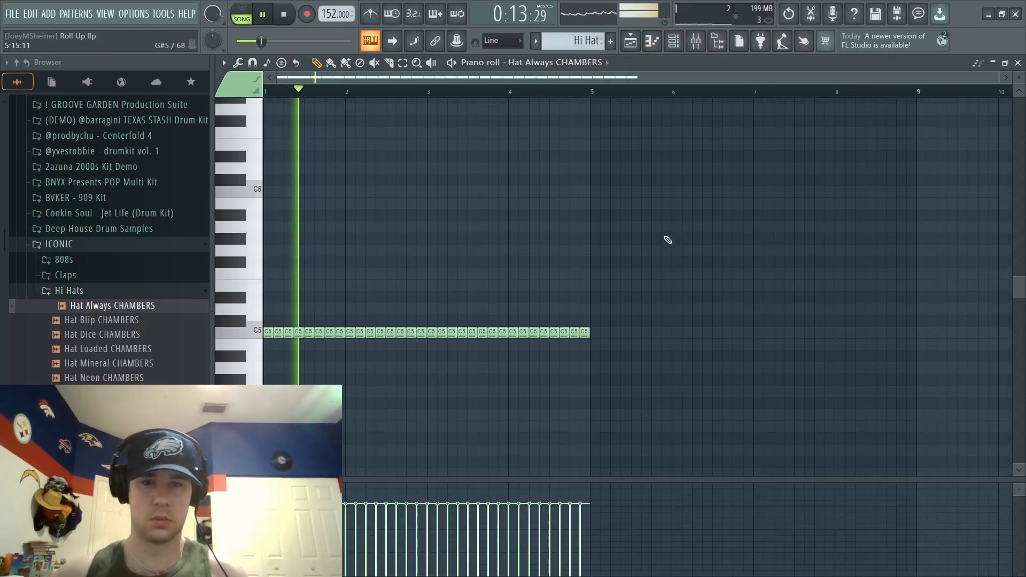
drag(644, 323, 255, 414)
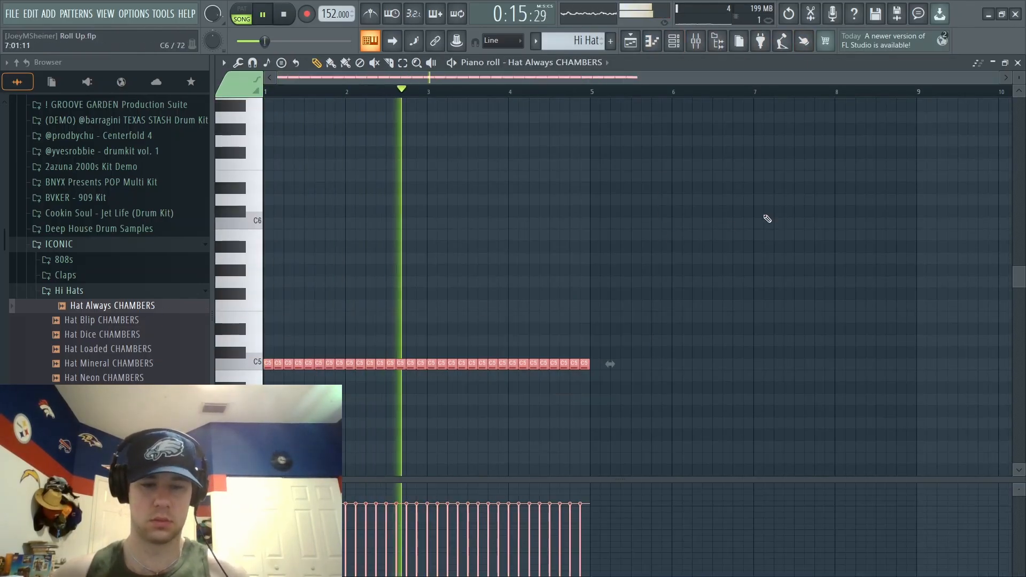
key(ctrl+b)
ctrl+click(892, 140)
scroll(895, 144, down, 3)
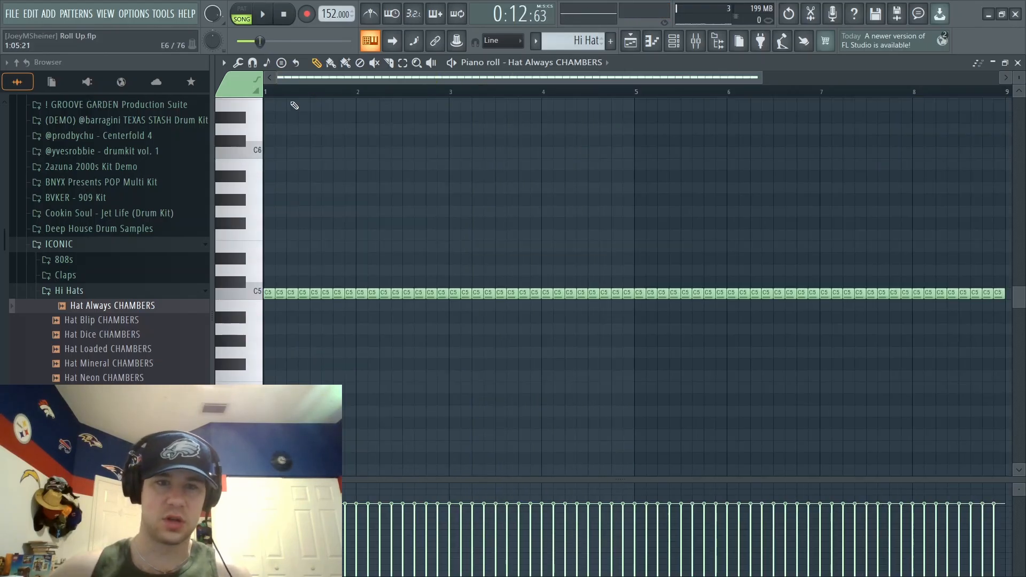
- Split the C5 hi-hat note at step 5 of bar 1 into two single-step notes at steps 5 and 6
drag(760, 77, 434, 77)
drag(434, 77, 585, 171)
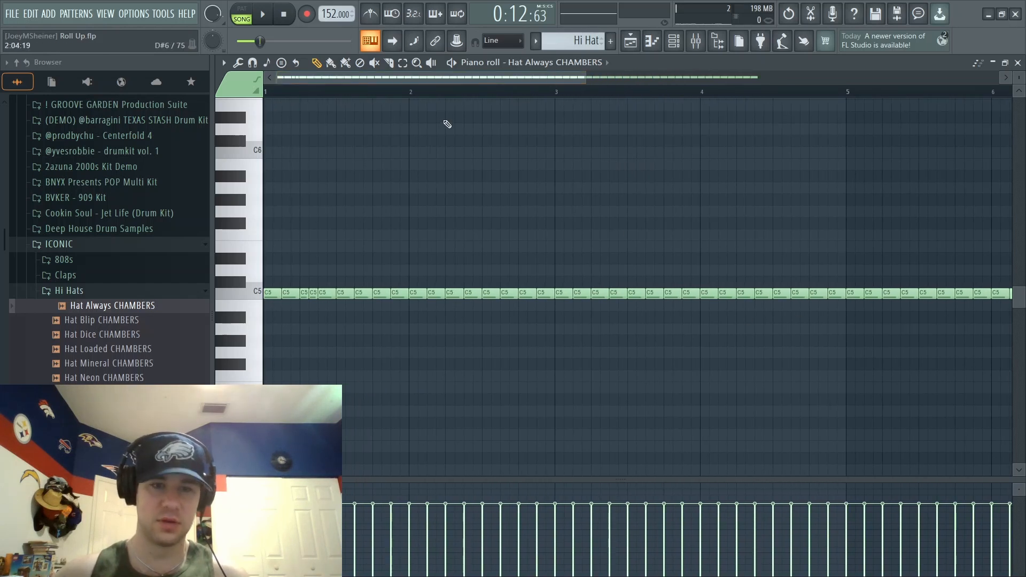
- Replace the last C5 hi-hat note of bar 2 with a roll of quarter-step C5 notes
key(space)
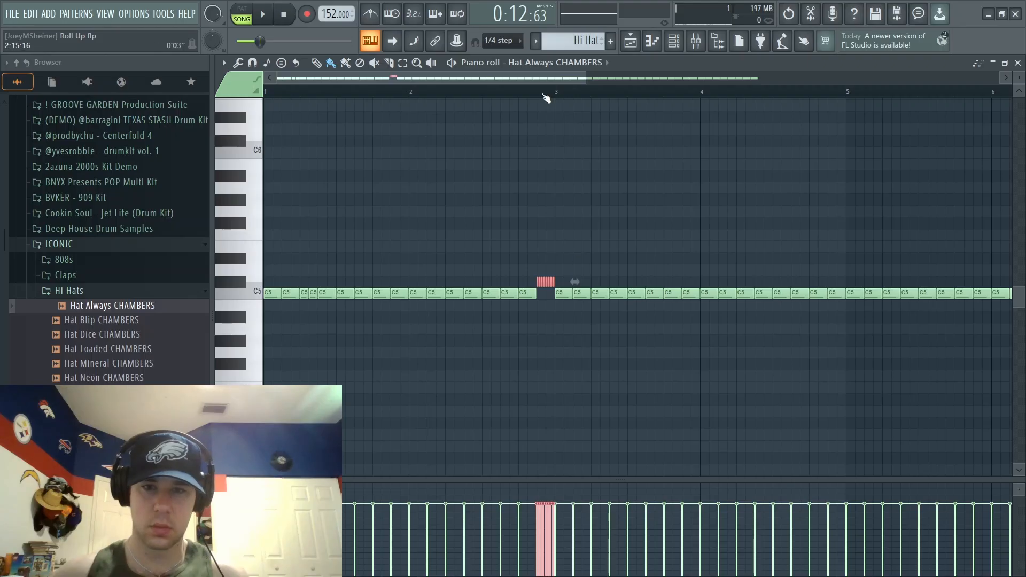
key(space)
scroll(546, 97, up, 7)
ctrl+click(743, 238)
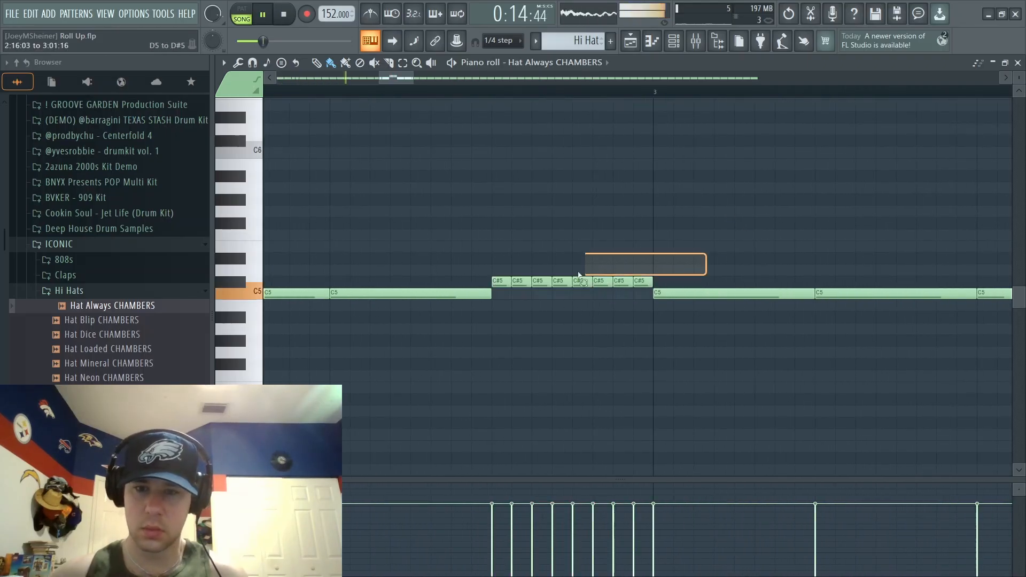
drag(578, 273, 482, 282)
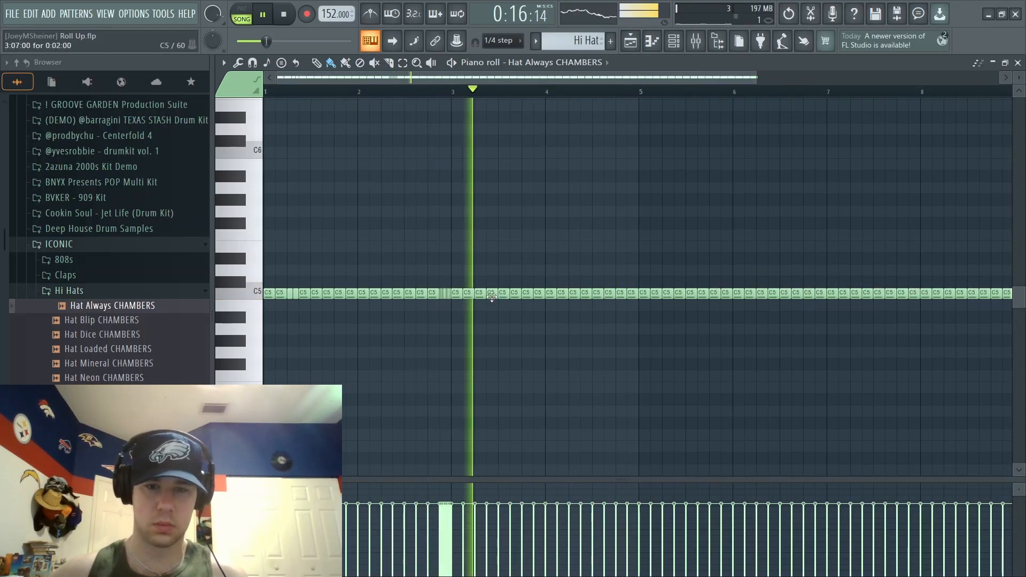
- Delete the hi-hat note at step 5 of bar 3 and replace the one at step 5 of bar 4 with a 1/3-step C5 roll
key(space)
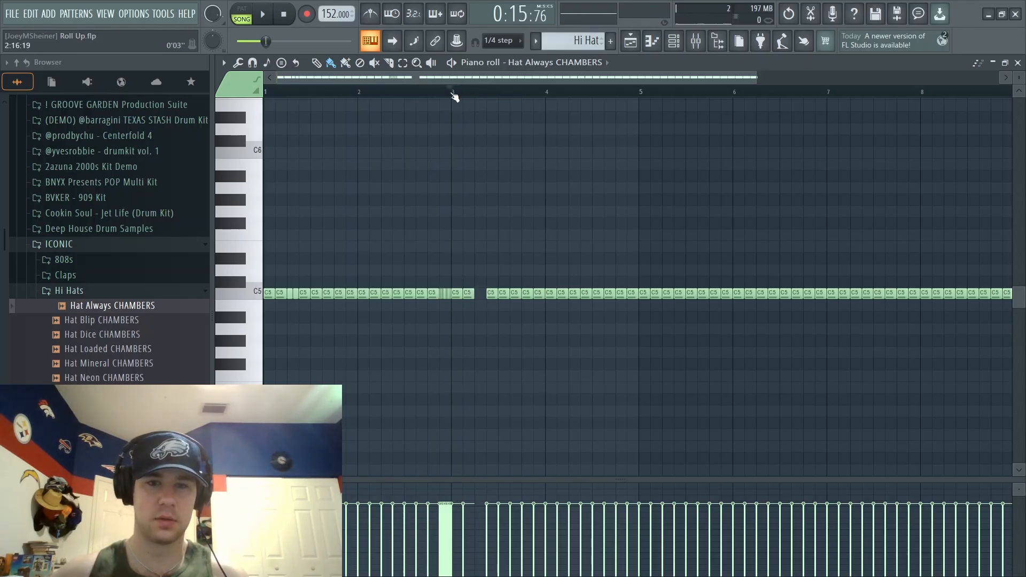
key(space)
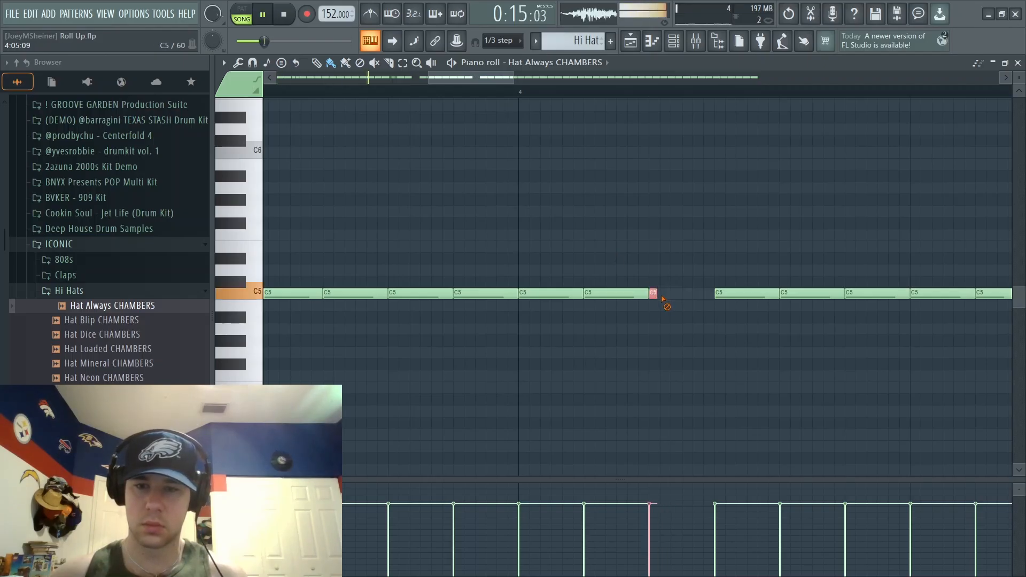
drag(665, 297, 708, 295)
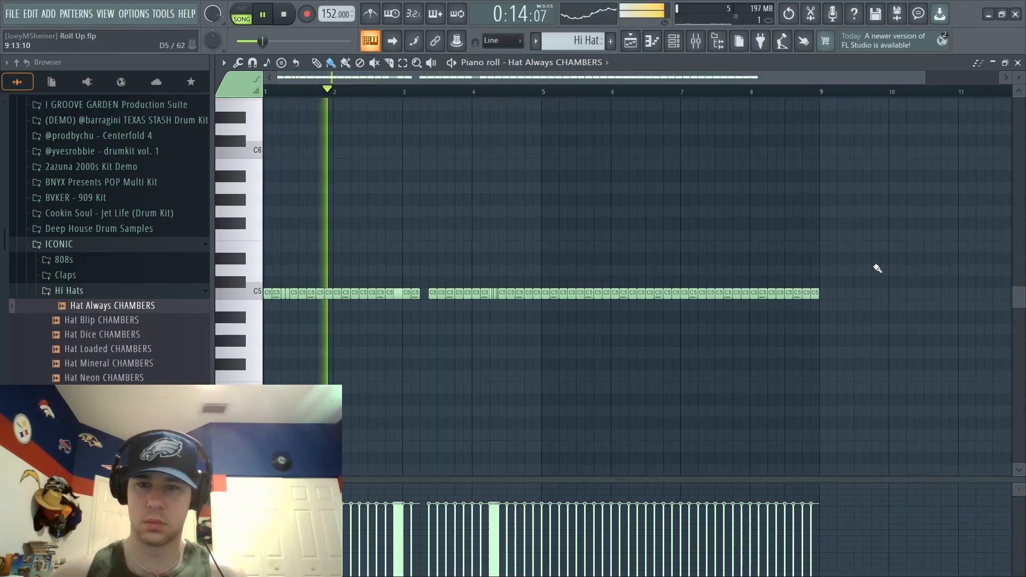
- Delete the hi-hat notes in bars 5 to 8 and duplicate the edited bars 1 to 4 in their place
drag(870, 267, 553, 339)
key(Delete)
key(ctrl+a)
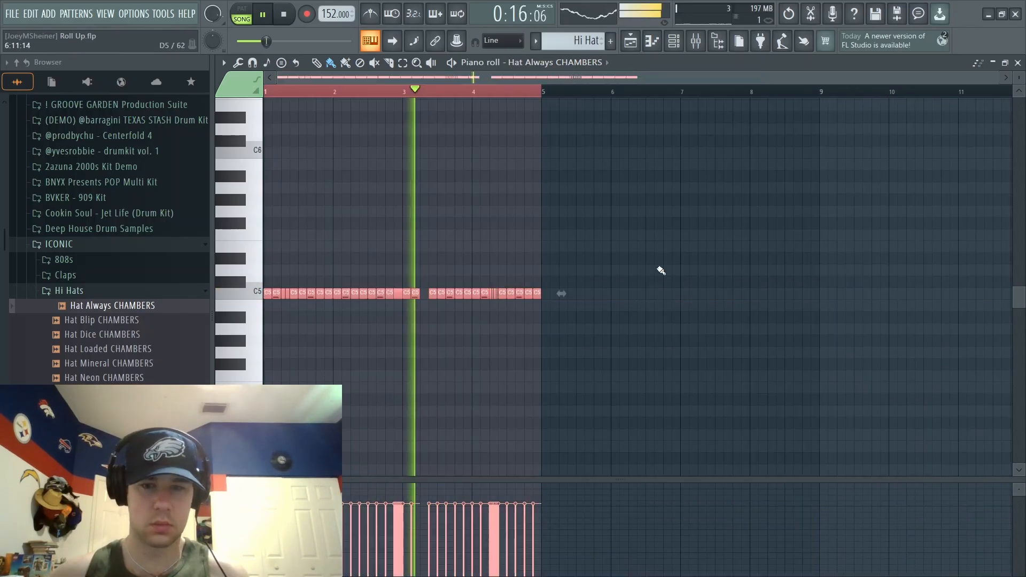
key(ctrl+b)
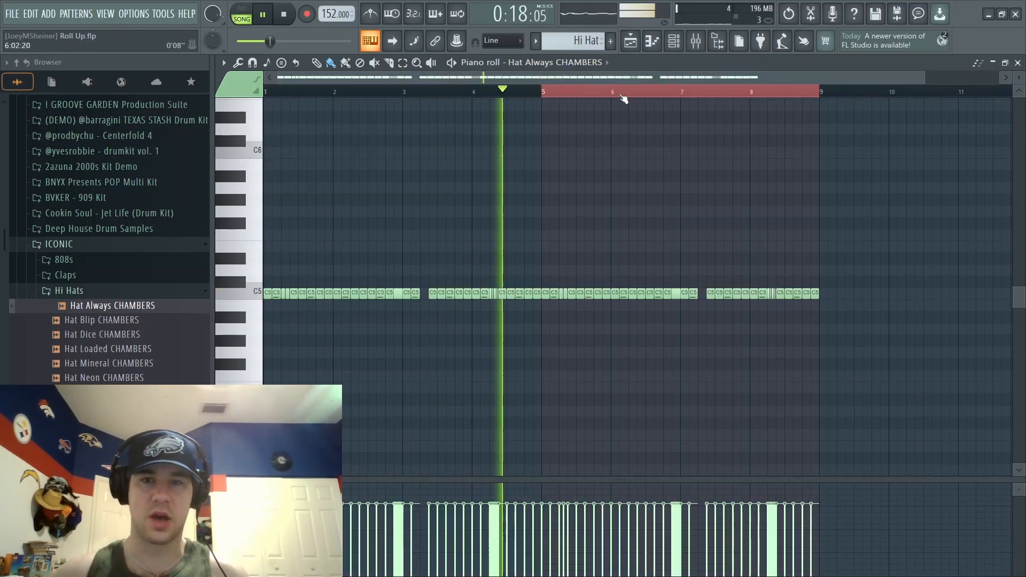
- Replace the C5 hi-hat note at step 13 of bar 8 with a 1/3-step roll on A4 and close the piano roll
drag(601, 78, 658, 78)
scroll(671, 91, up, 5)
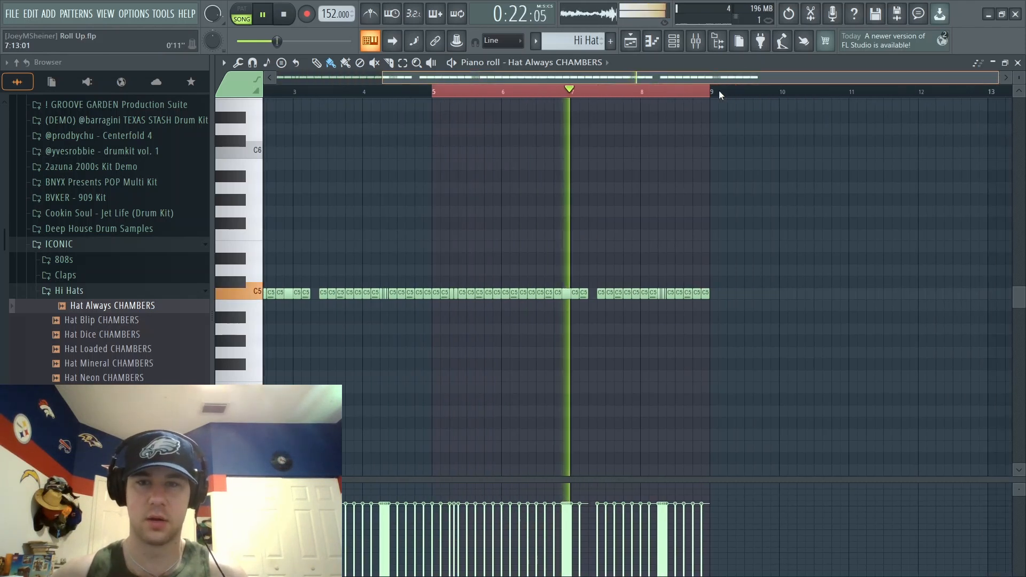
drag(708, 78, 726, 82)
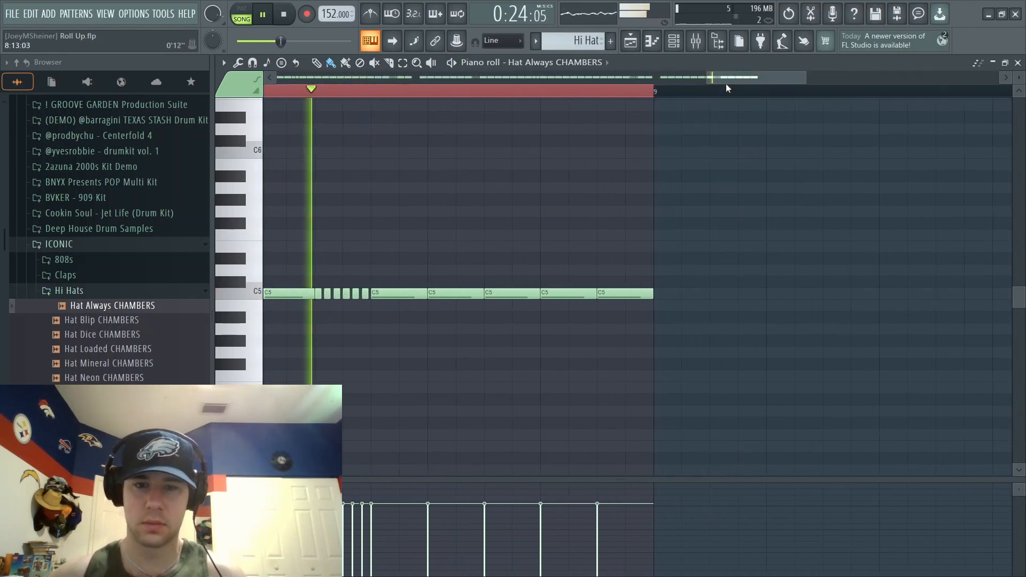
key(space)
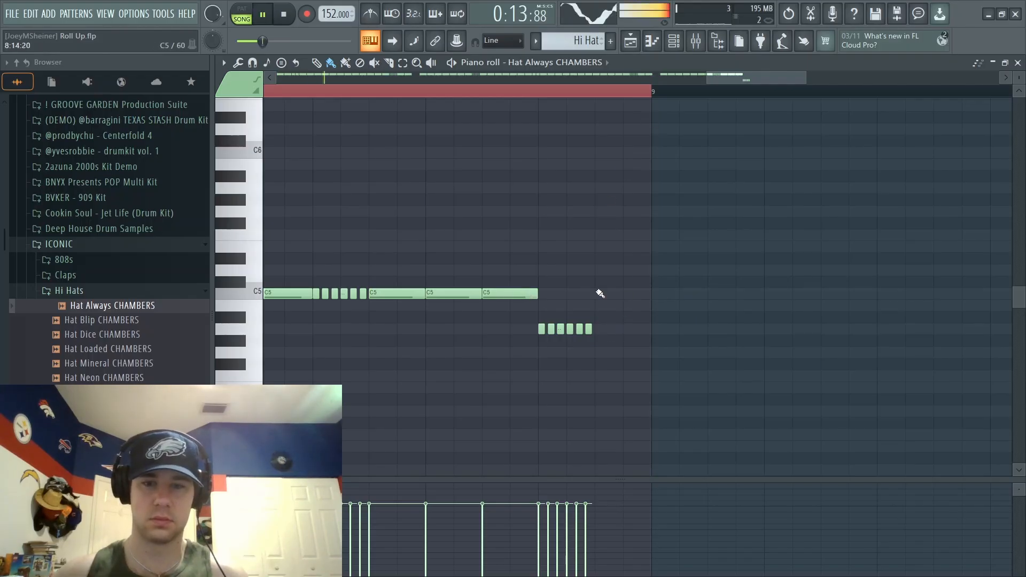
drag(746, 72, 718, 73)
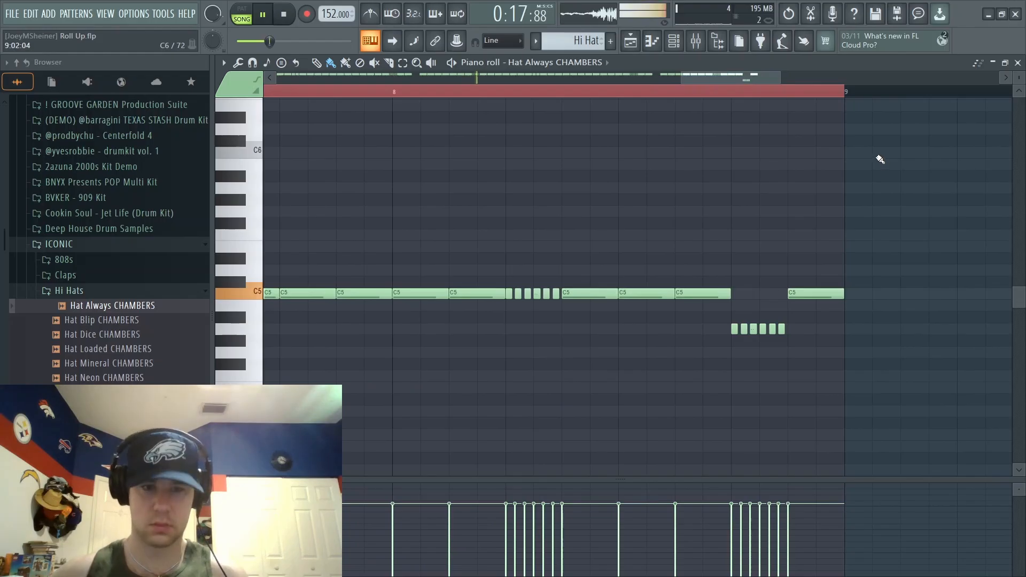
drag(734, 78, 519, 80)
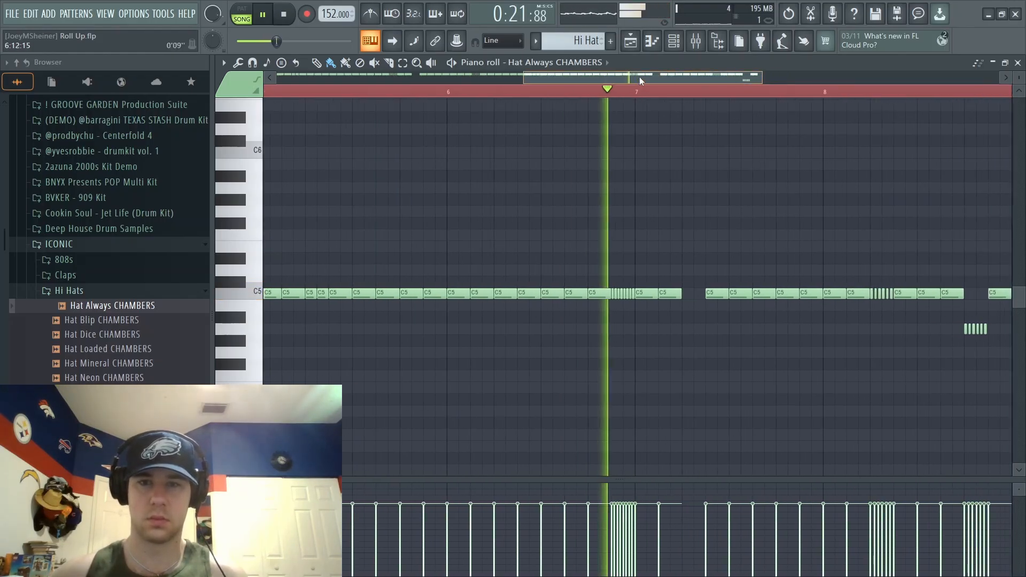
drag(641, 77, 726, 79)
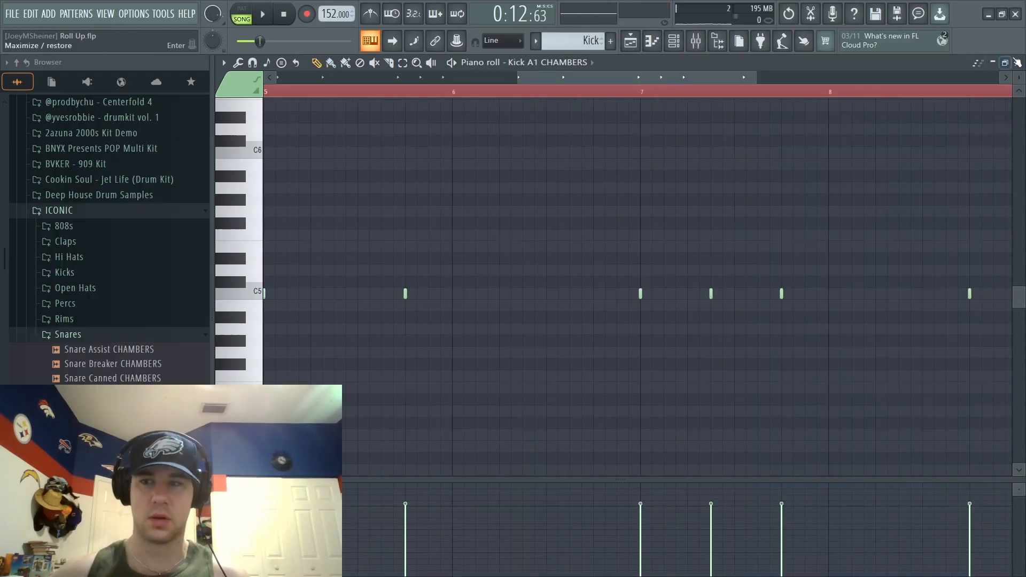
click(1016, 62)
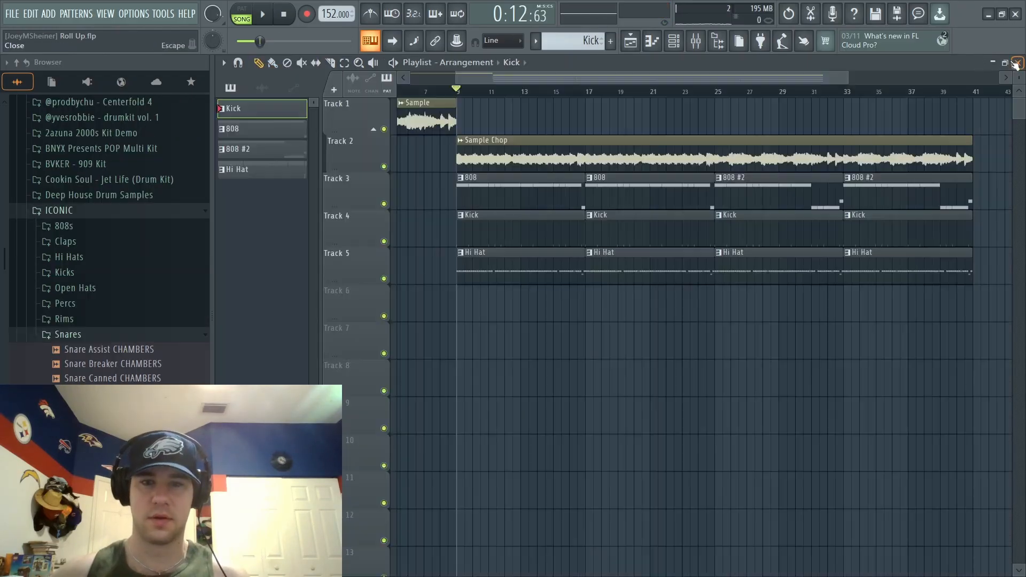
- Adjust the gain boost in the precomputed effects of the Kick A1 CHAMBERS sampler channel
click(674, 43)
click(378, 245)
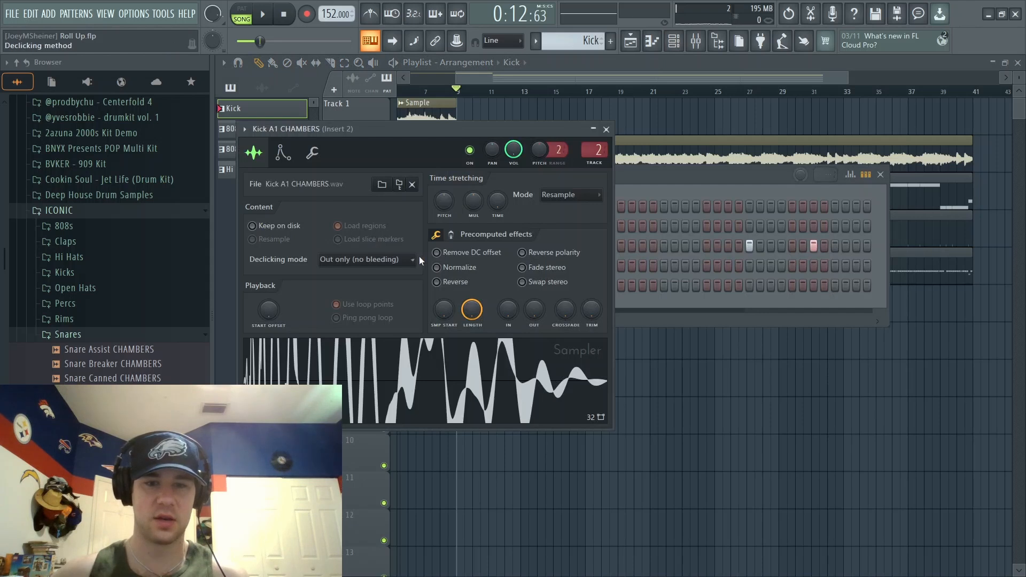
click(450, 235)
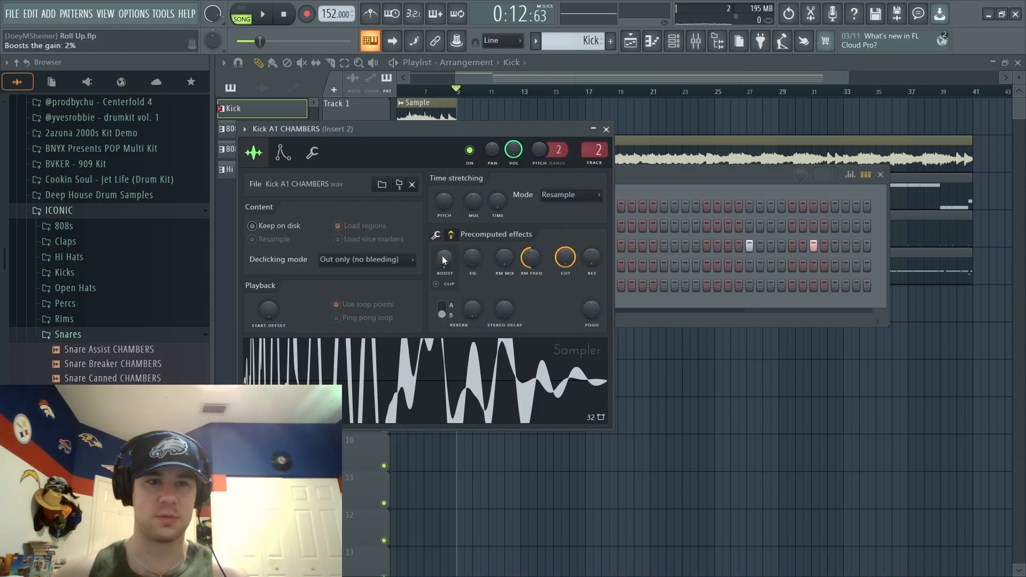
click(607, 130)
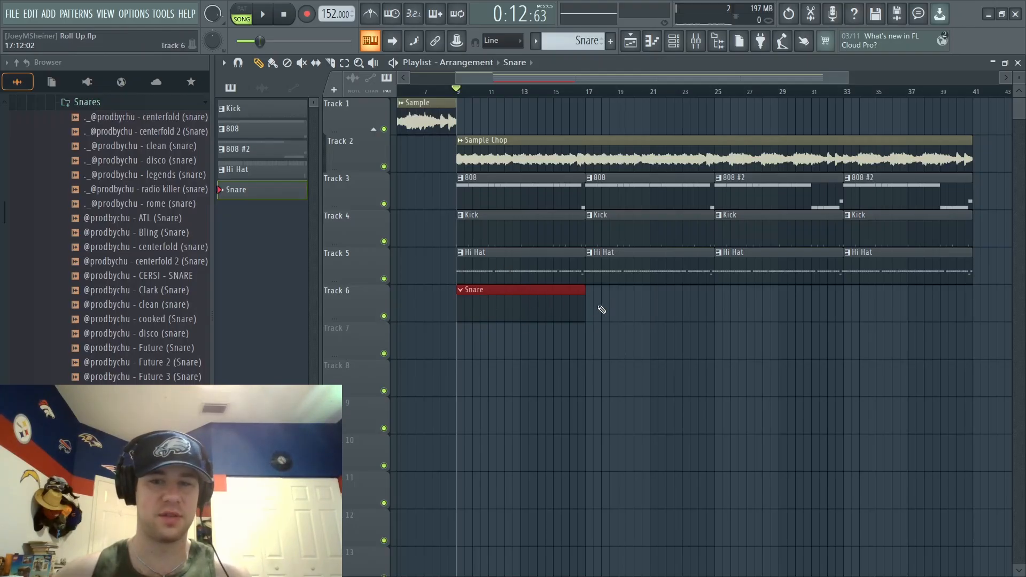
- Add the Gang (Snare) sample as a channel and place snare hits on steps 9 and 25 of the Snare pattern
click(672, 46)
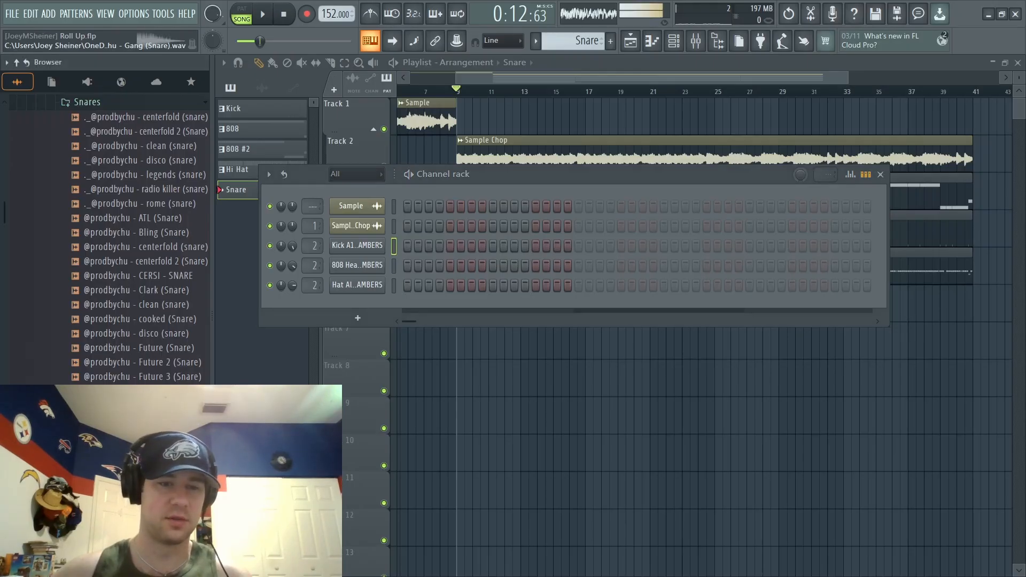
drag(142, 392, 427, 306)
click(490, 305)
key(space)
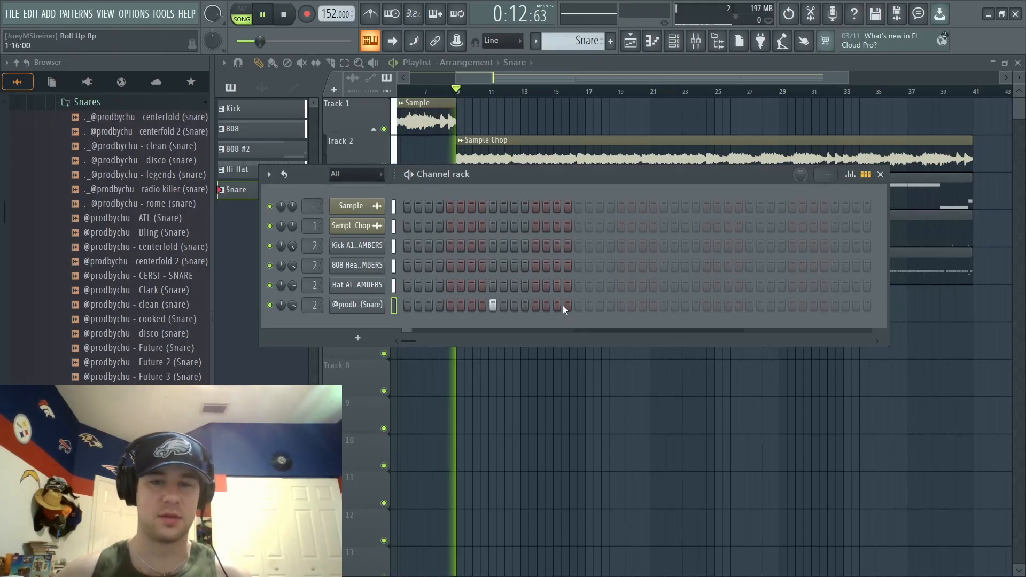
click(663, 304)
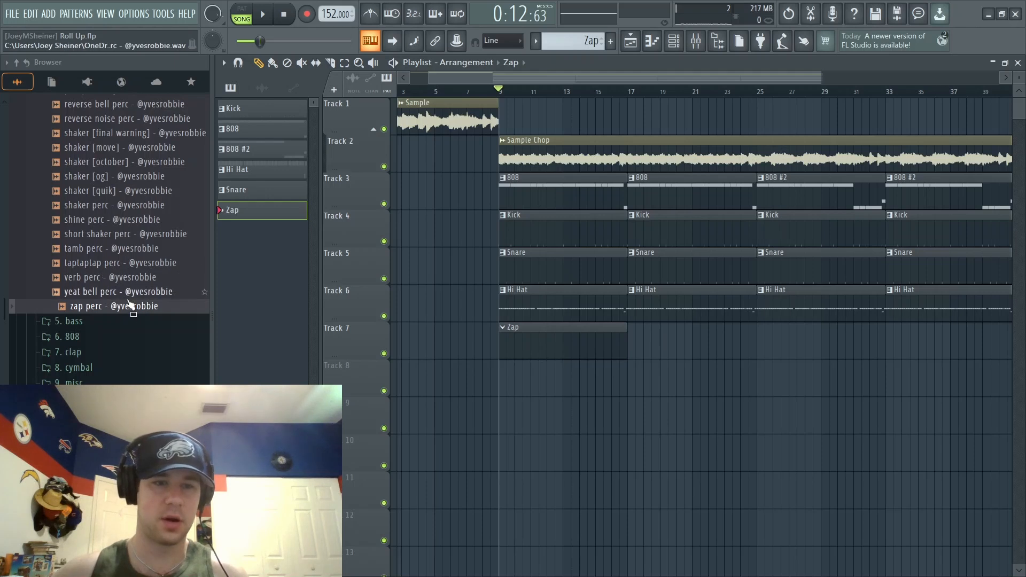
- Place C5 zap perc notes in the Zap pattern at bar 1 step 15, bar 2 step 3 and bar 4 step 15
click(678, 48)
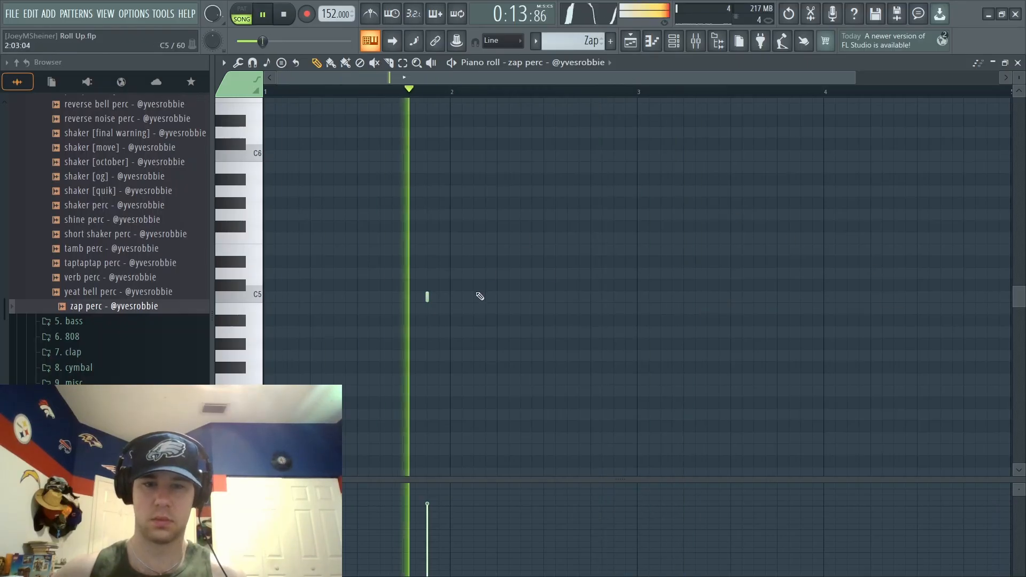
click(473, 296)
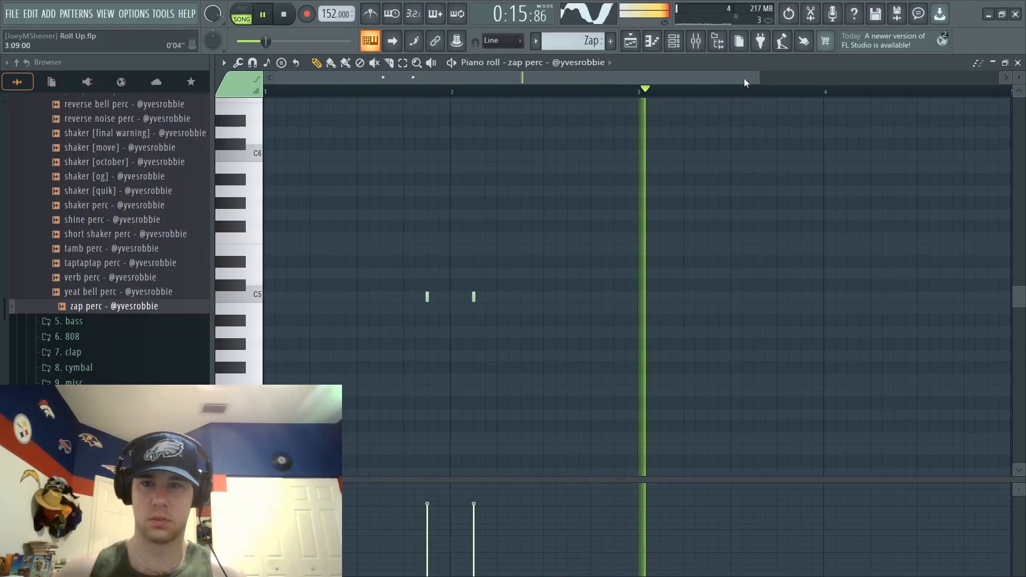
drag(770, 78, 974, 79)
drag(787, 93, 267, 158)
click(436, 93)
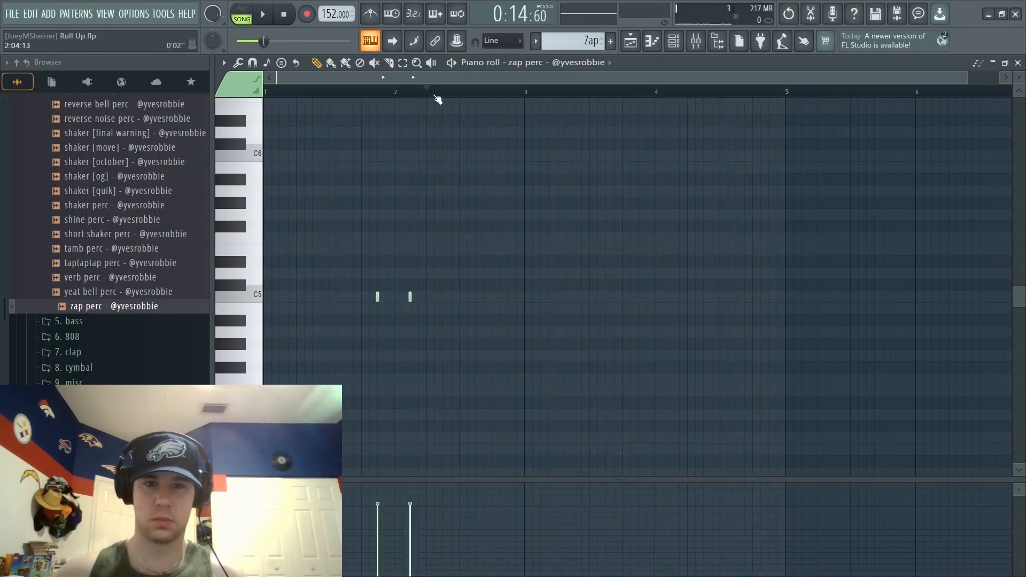
click(769, 297)
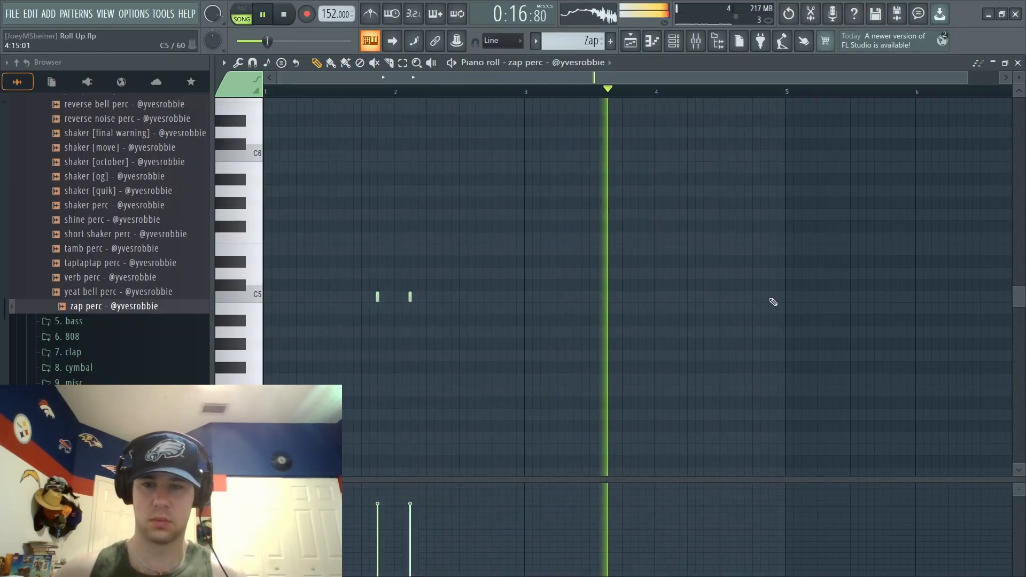
- Duplicate the four-bar zap perc sequence so that it repeats from bar 5
drag(787, 93, 2, 206)
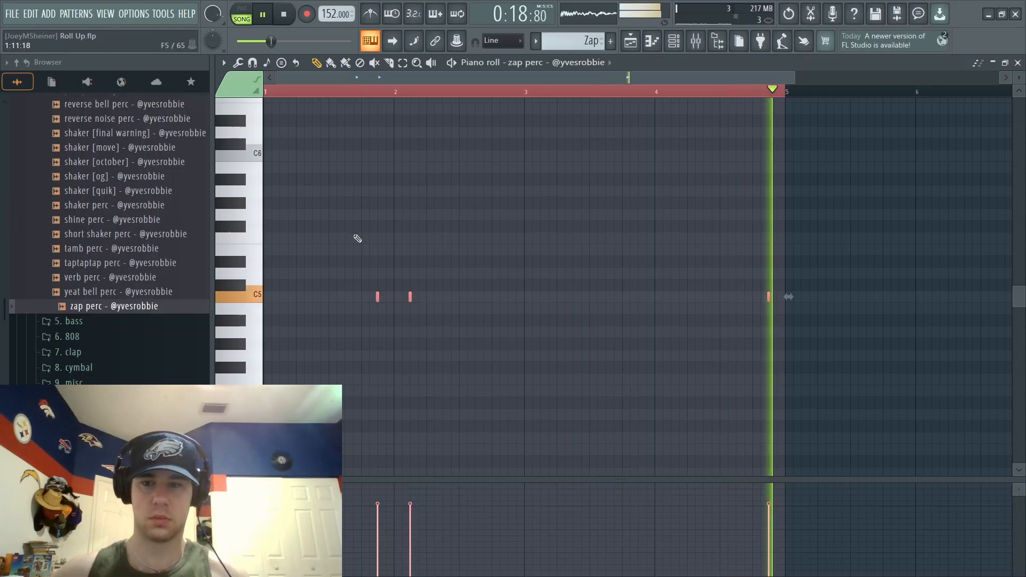
key(ctrl+b)
drag(530, 80, 270, 101)
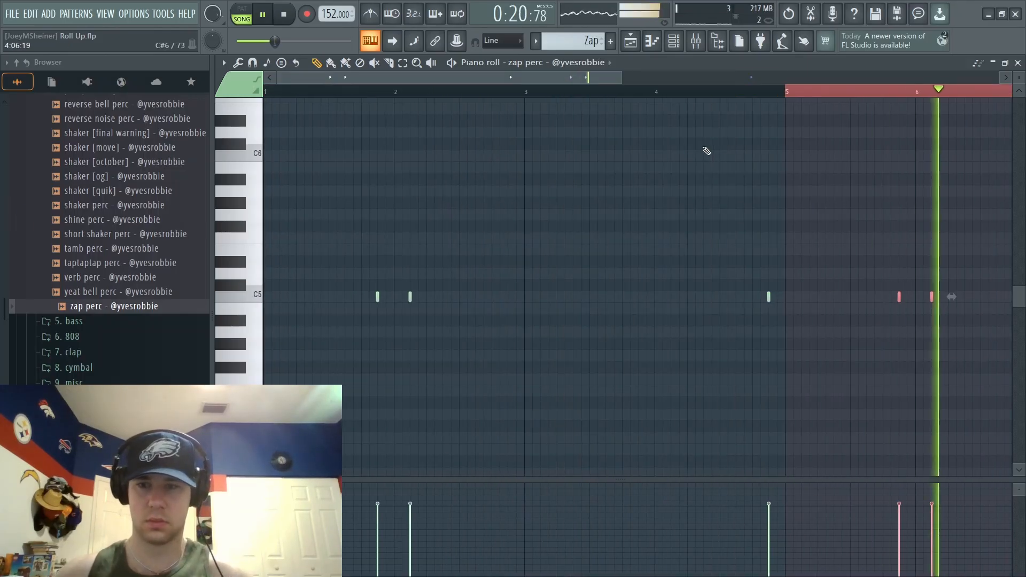
drag(619, 82, 853, 234)
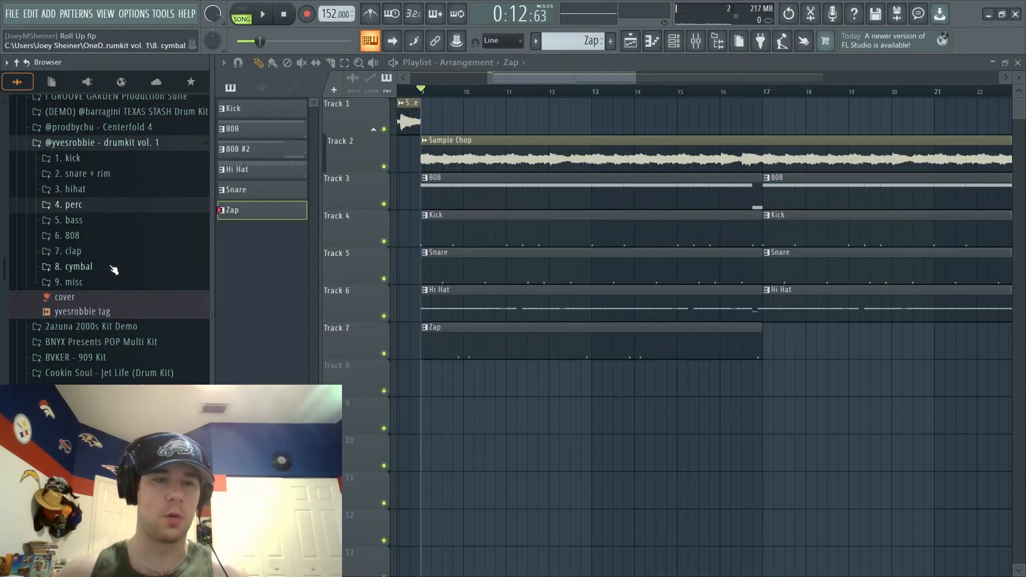
- Place the mob crash sample from the cymbal folder on Track 8 at bar 9 and play the arrangement with it
click(106, 265)
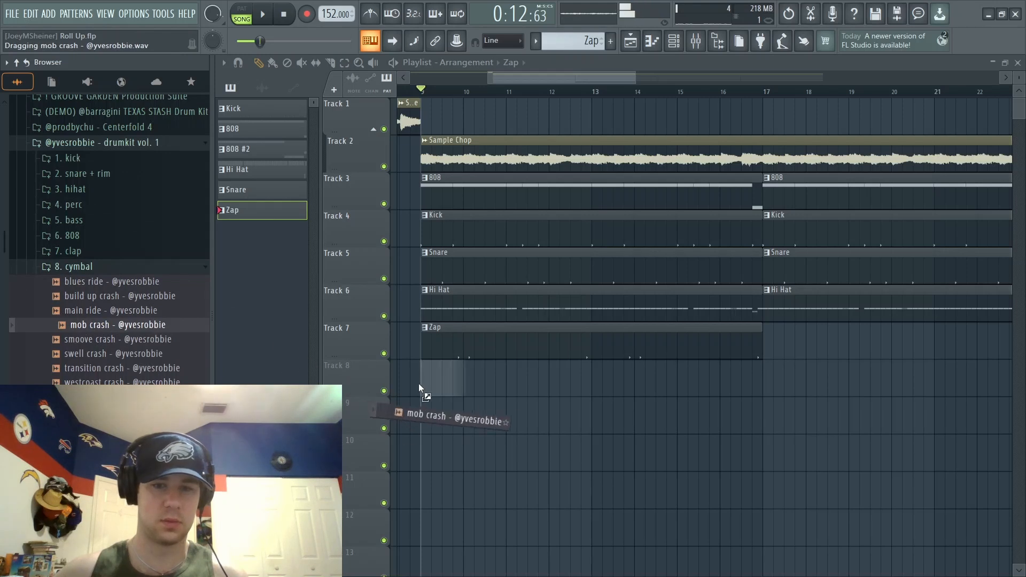
drag(418, 383, 421, 382)
drag(512, 79, 481, 79)
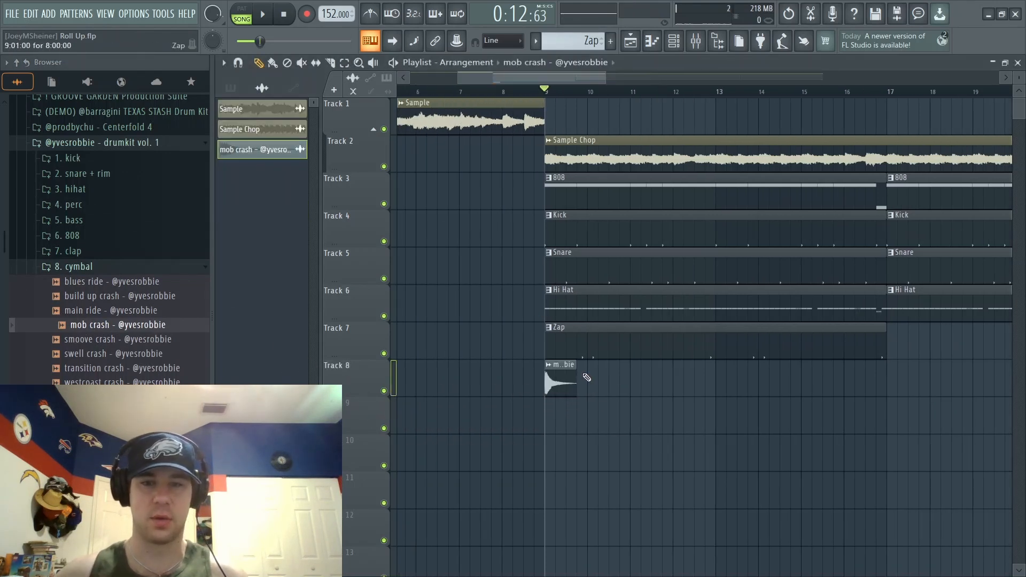
key(space)
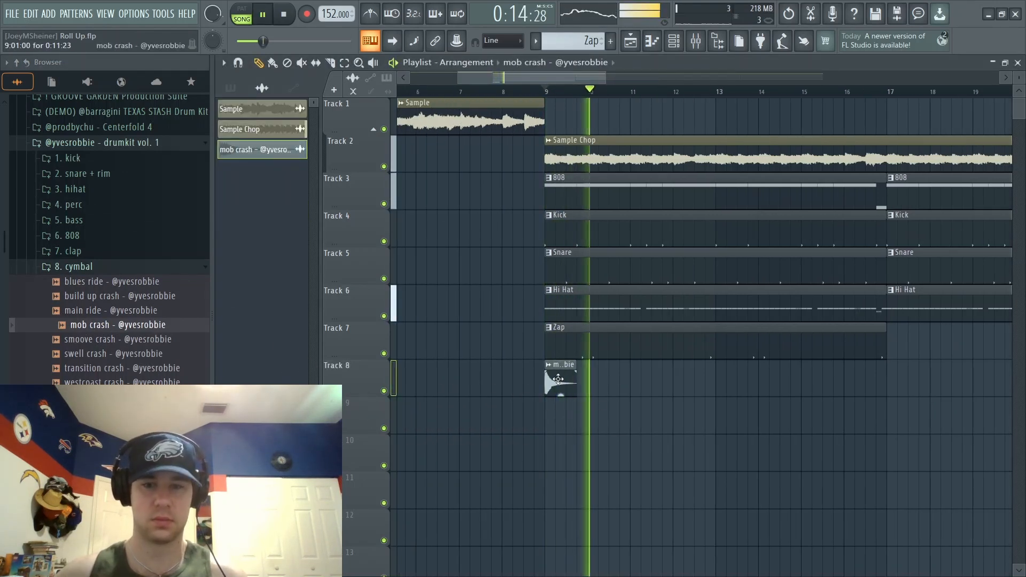
key(space)
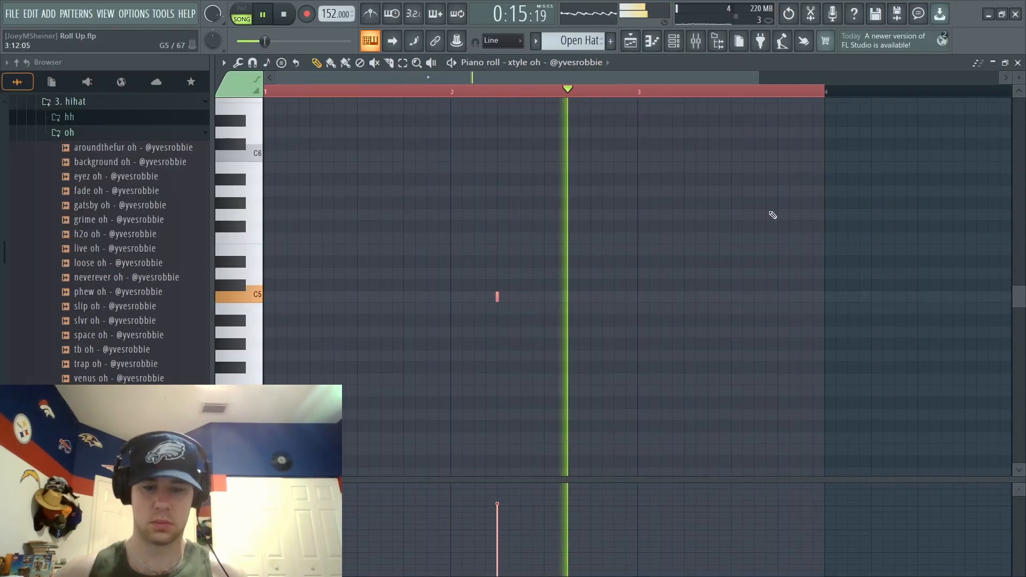
- Duplicate the first two bars of the open-hat piano roll three times to fill eight bars, play them and return to the playlist
drag(628, 78, 748, 80)
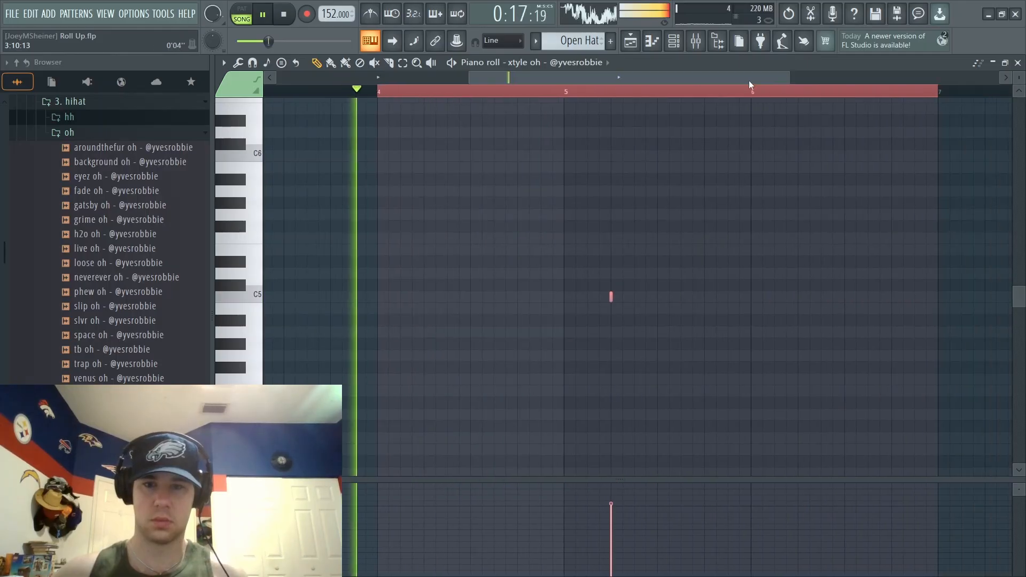
key(space)
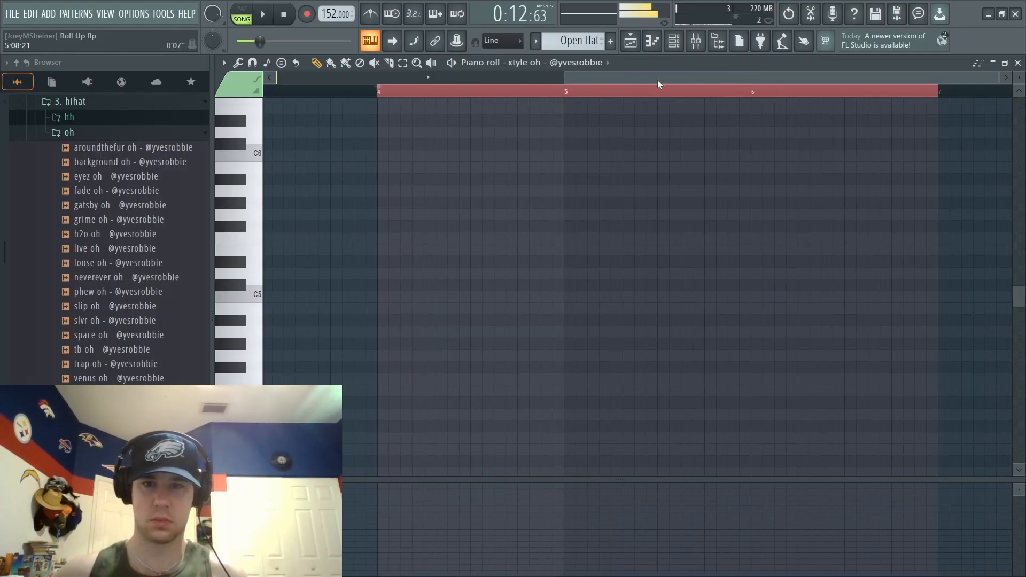
ctrl+drag(641, 94, 63, 150)
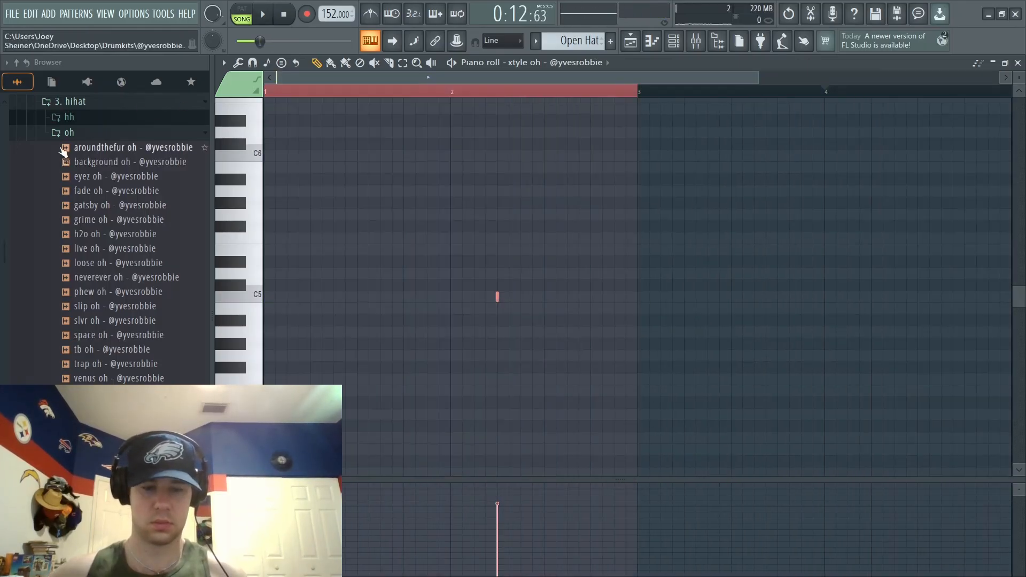
key(ctrl+b)
key(ctrl+b)
key(ctrl+b)
key(space)
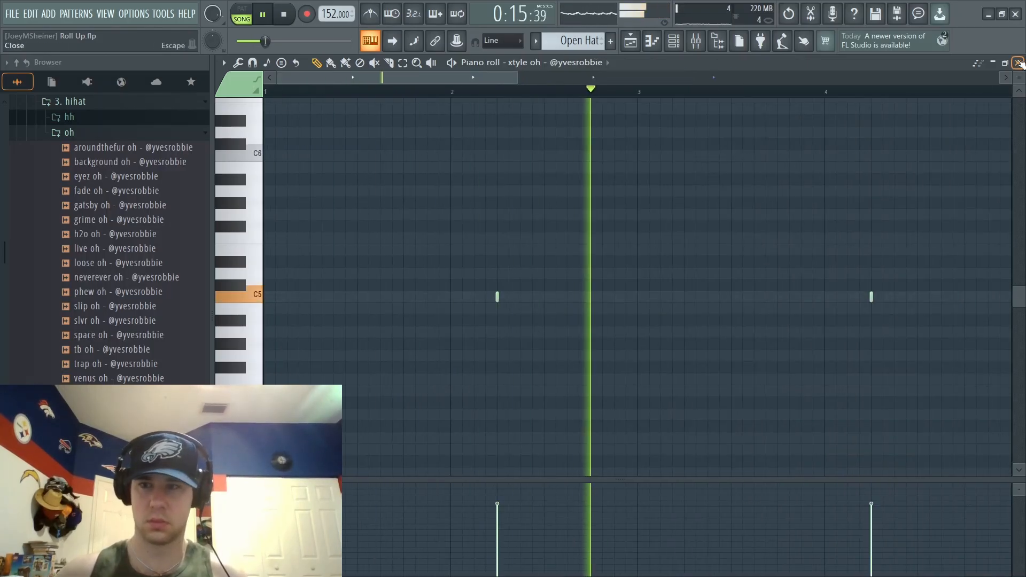
key(F5)
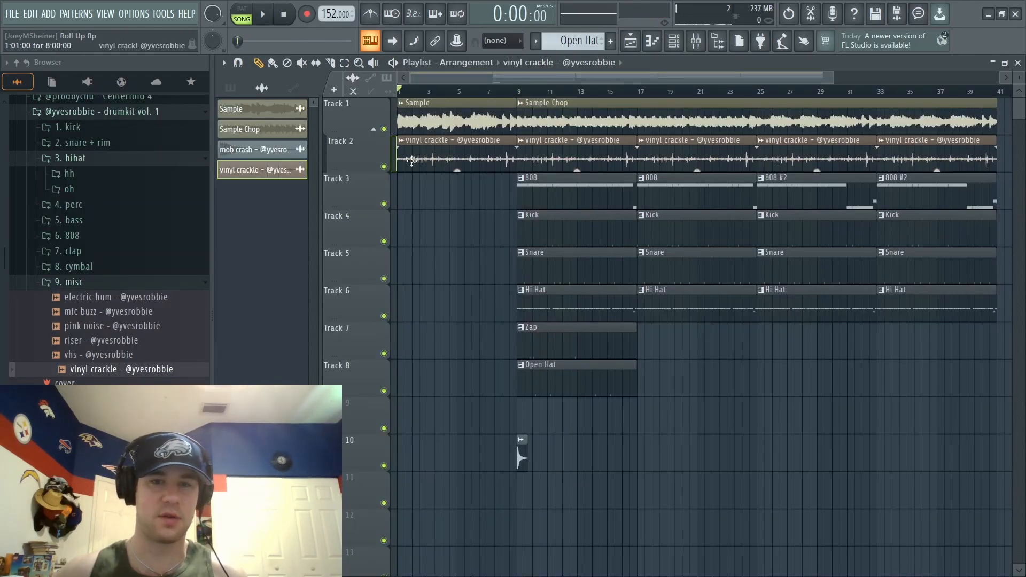
- Solo the vinyl crackle on Track 2 to audition it, and unmute the sample on Track 1 alongside it
right_click(384, 167)
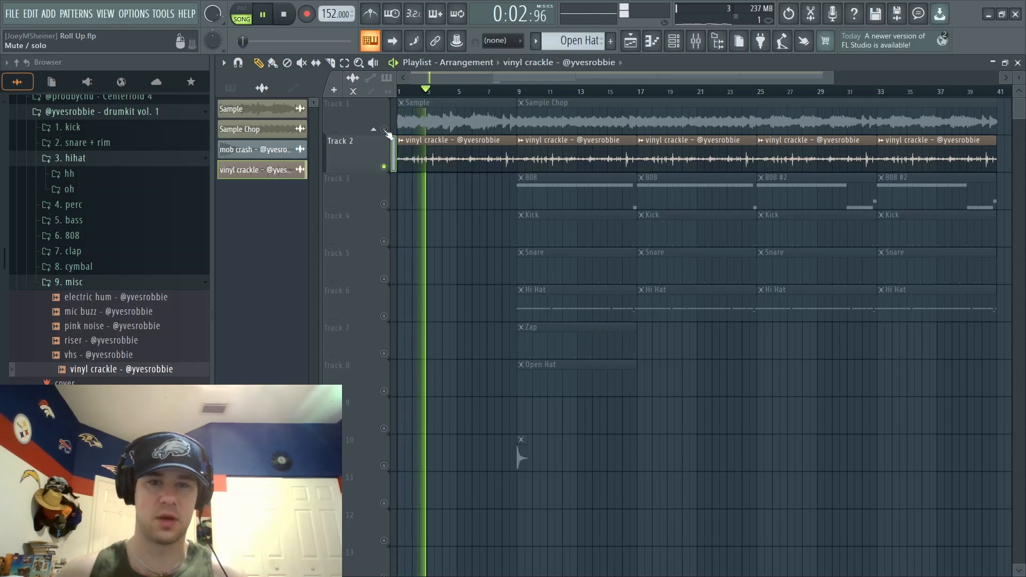
click(384, 129)
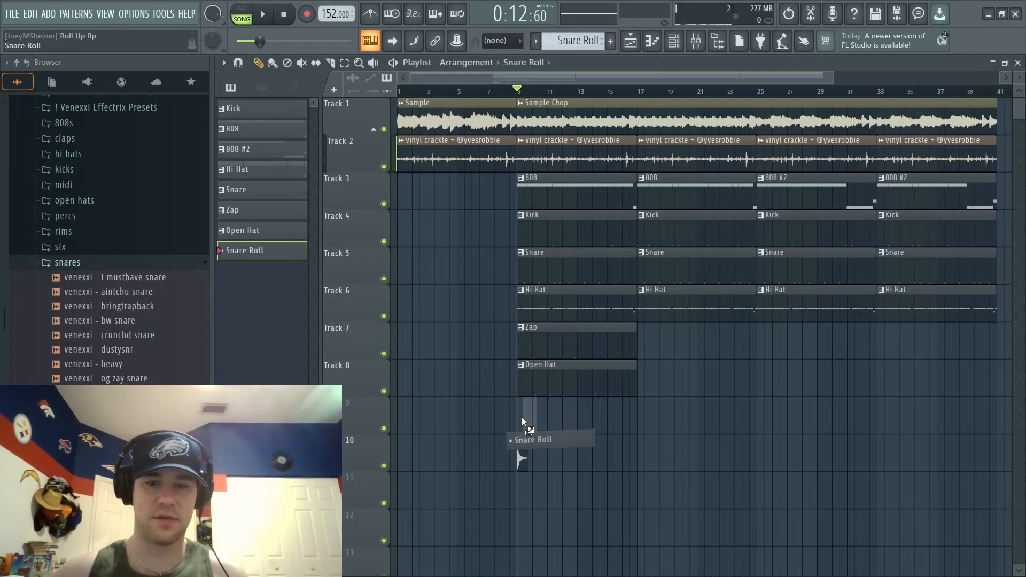
- Set the snap to Line and place the Snare Roll pattern on Track 9 at bar 9
drag(521, 417, 516, 419)
click(508, 42)
click(492, 54)
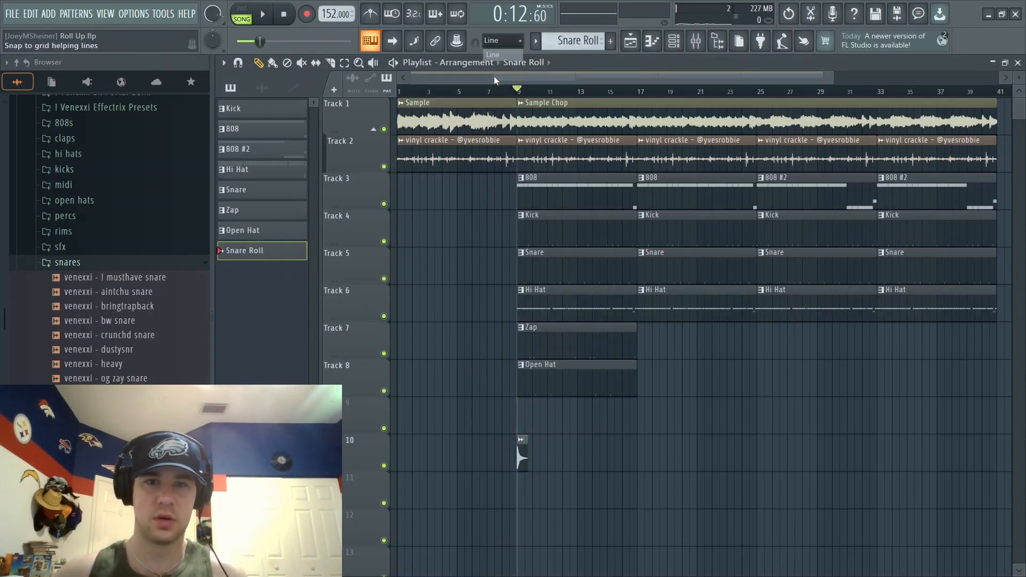
drag(529, 410, 520, 409)
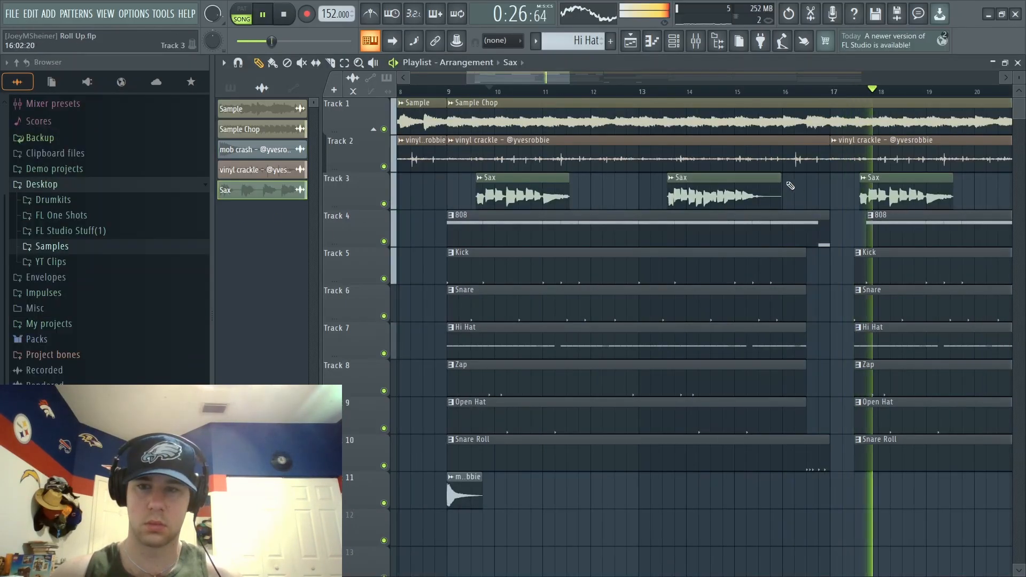
- Trim the end of the second Sax clip on Track 3 near bar 16 and play the arrangement from the beginning
mouse_move(781, 174)
mouse_down()
mouse_move(797, 182)
mouse_move(770, 183)
mouse_up()
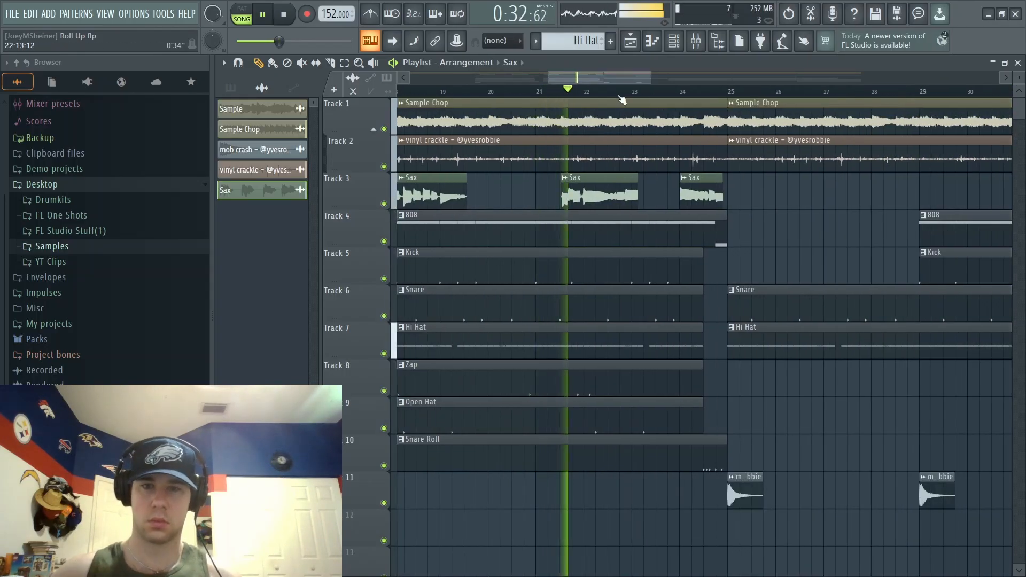
drag(569, 79, 692, 90)
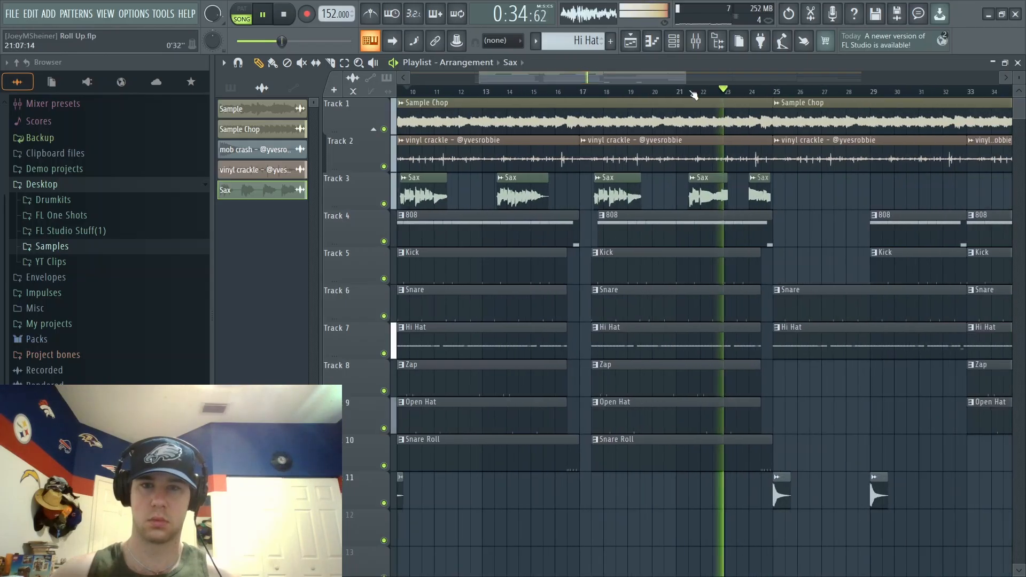
drag(631, 82, 599, 81)
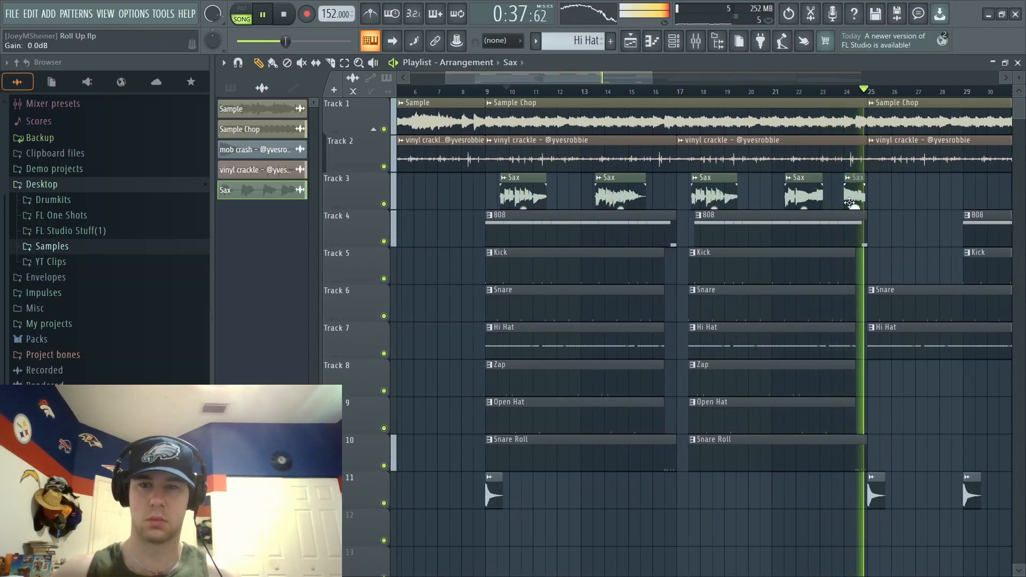
key(space)
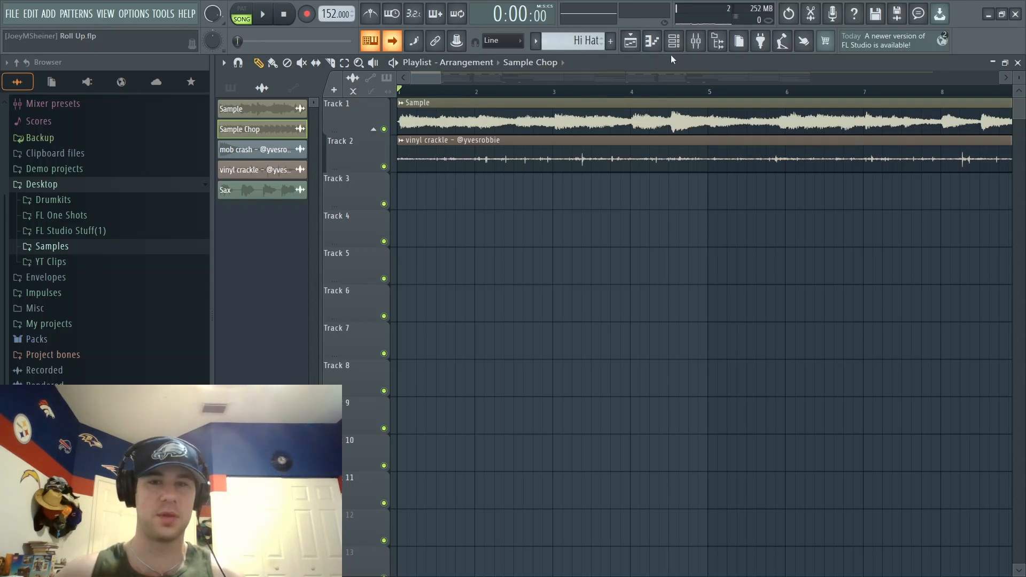
key(space)
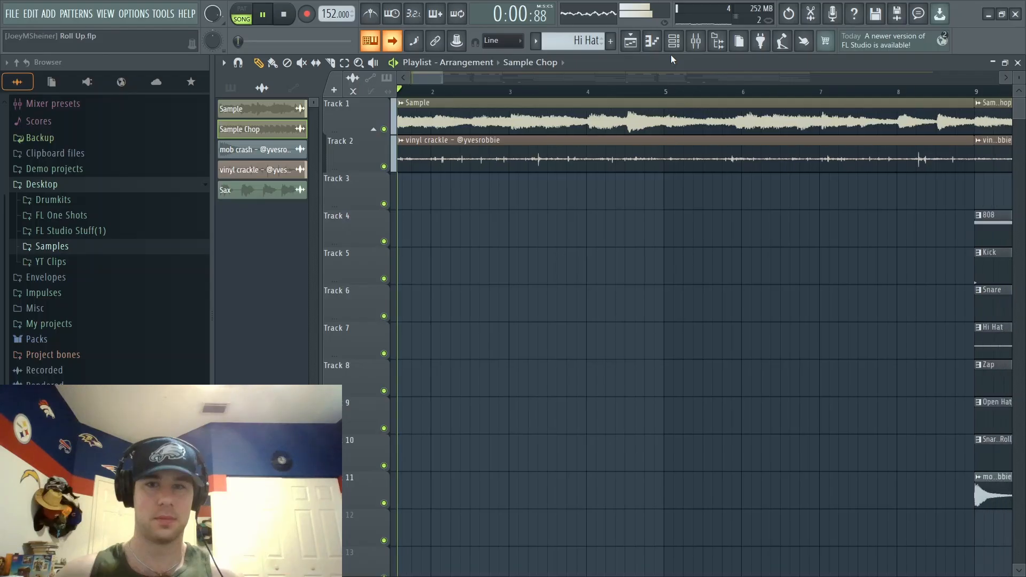